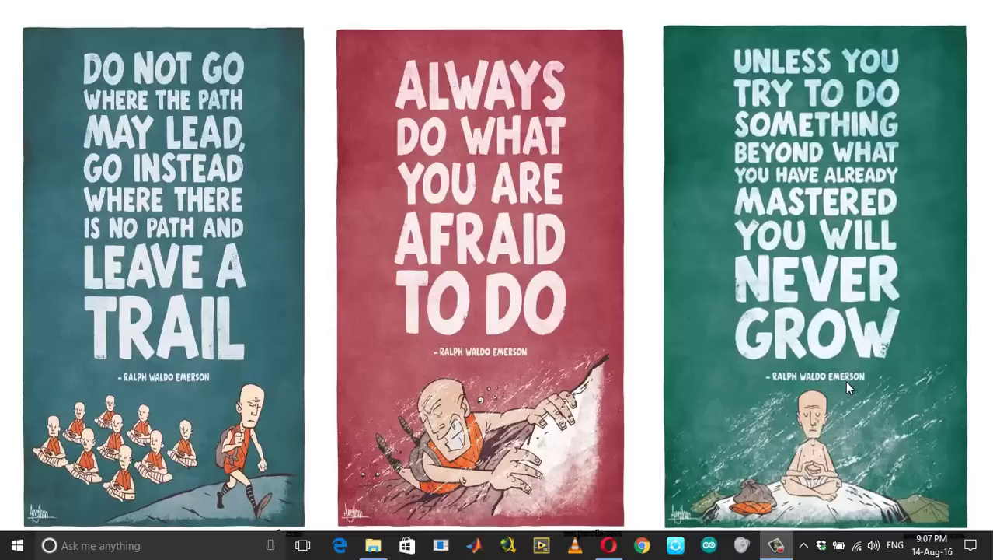
Search Windows for 'virtual', then dismiss the results without launching anything
click(177, 542)
text(virtual)
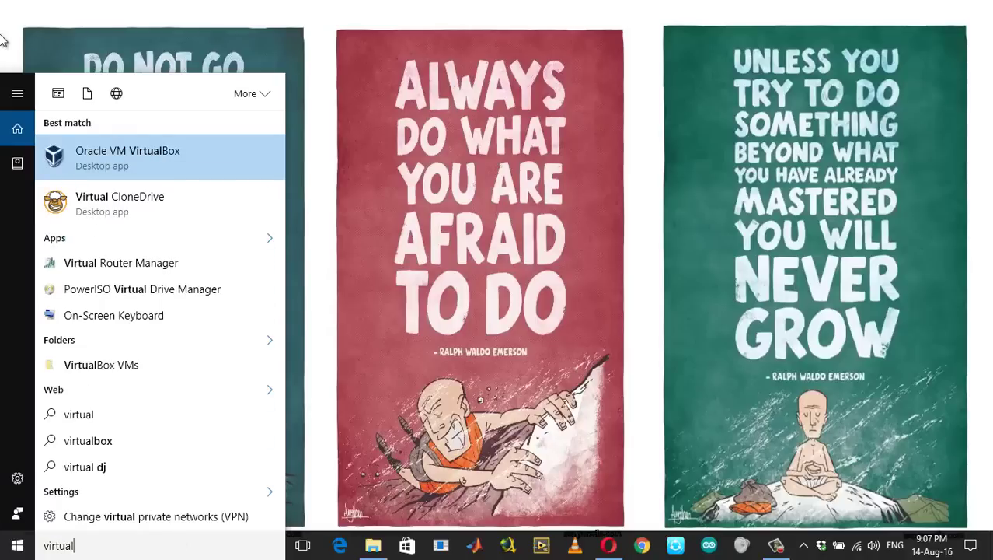
click(435, 187)
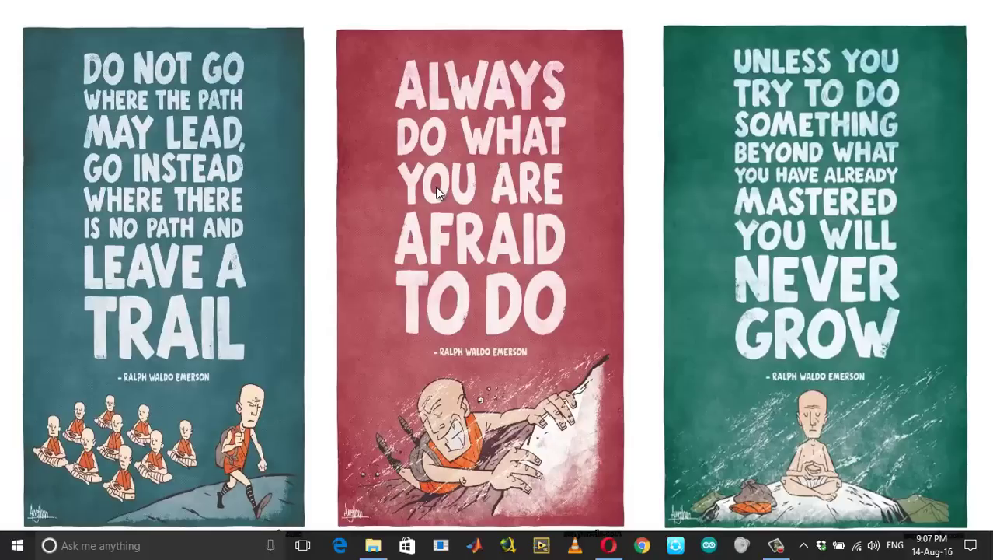
Download the Volumio PC (X86/X64) image from volumio.org in Opera and minimise the browser
click(609, 544)
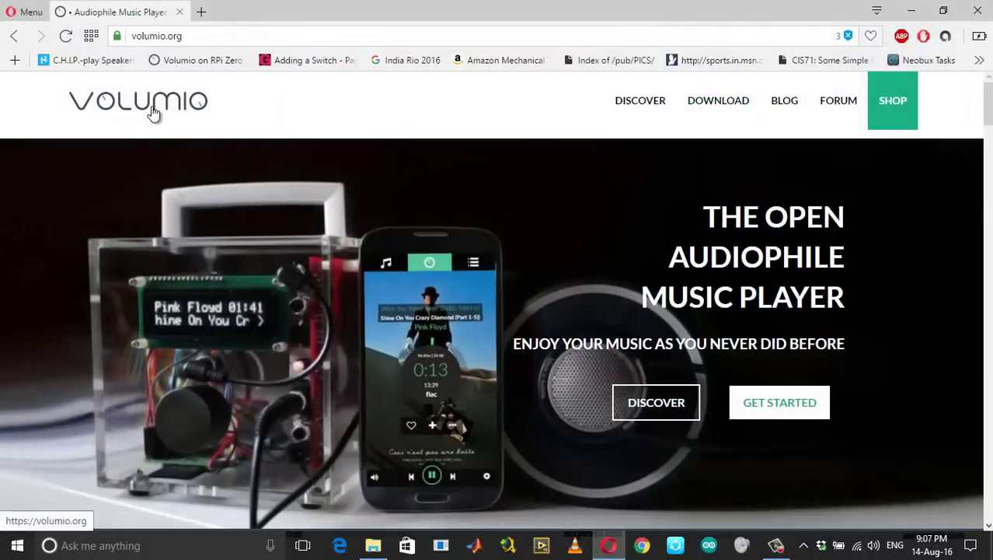
click(693, 113)
scroll(366, 308, down, 2)
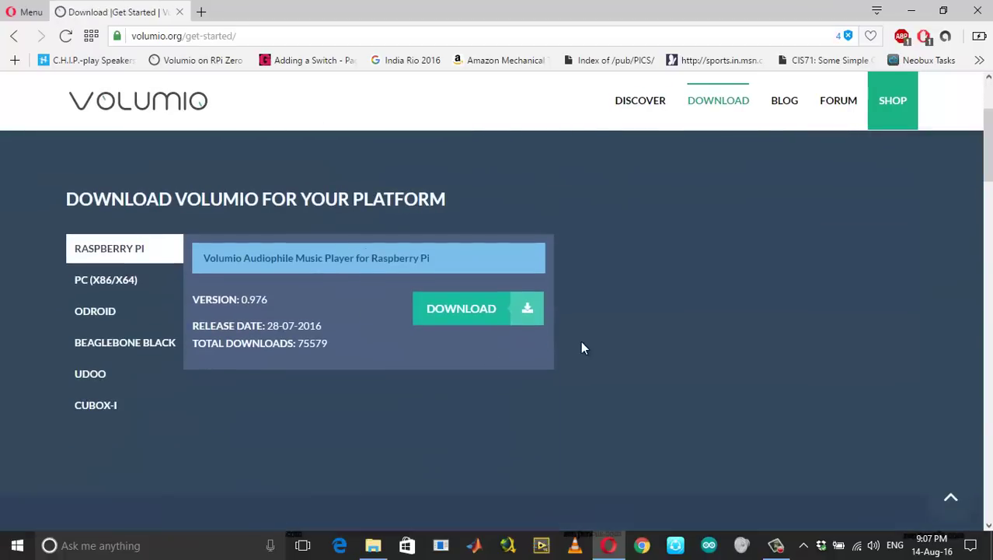
click(105, 282)
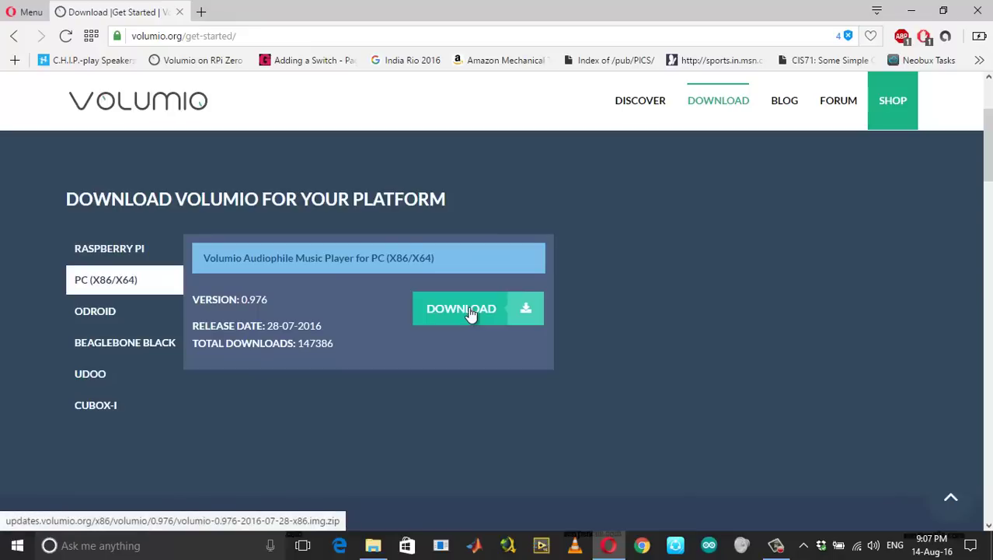
click(507, 308)
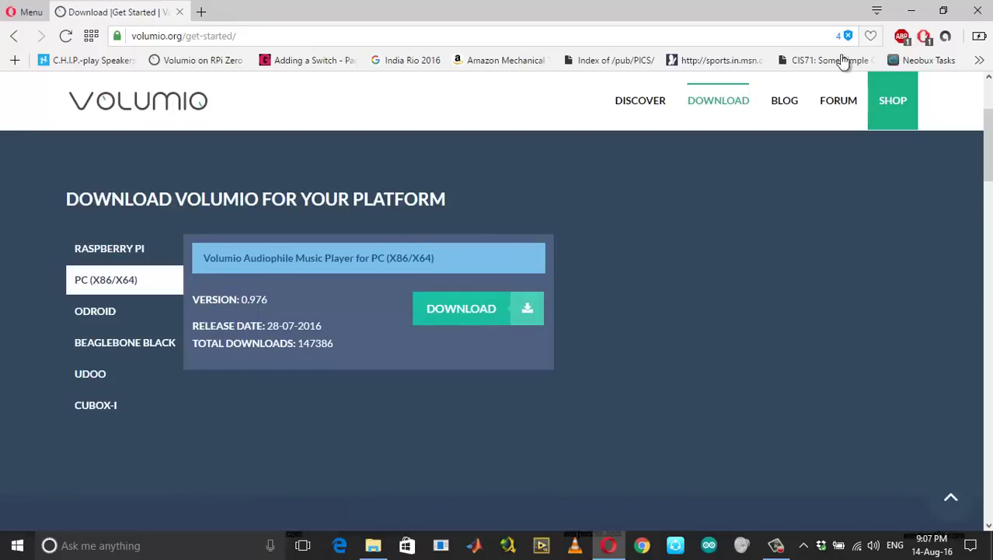
click(914, 12)
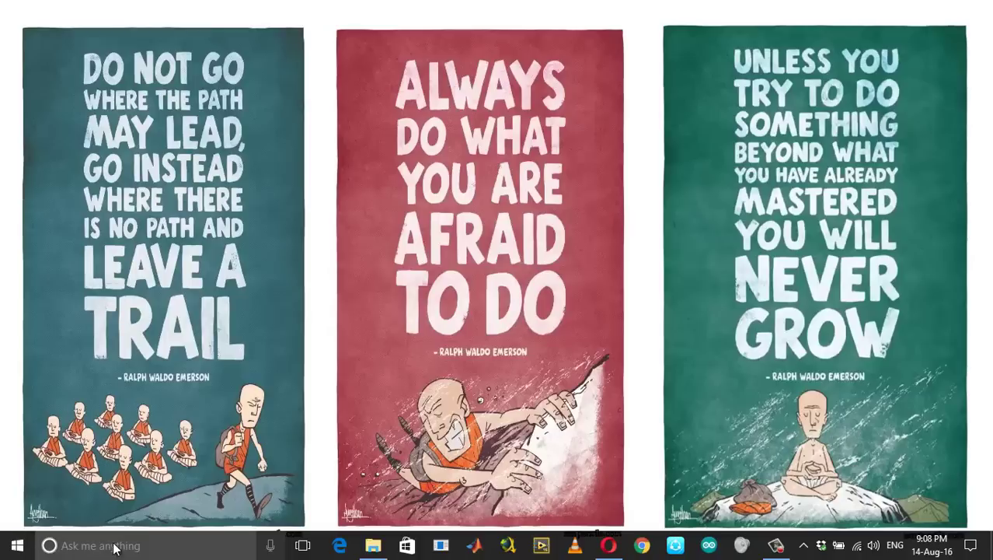
Search for 'win', dismiss the results, and briefly recheck the Volumio download page in Opera
click(146, 545)
text(wind)
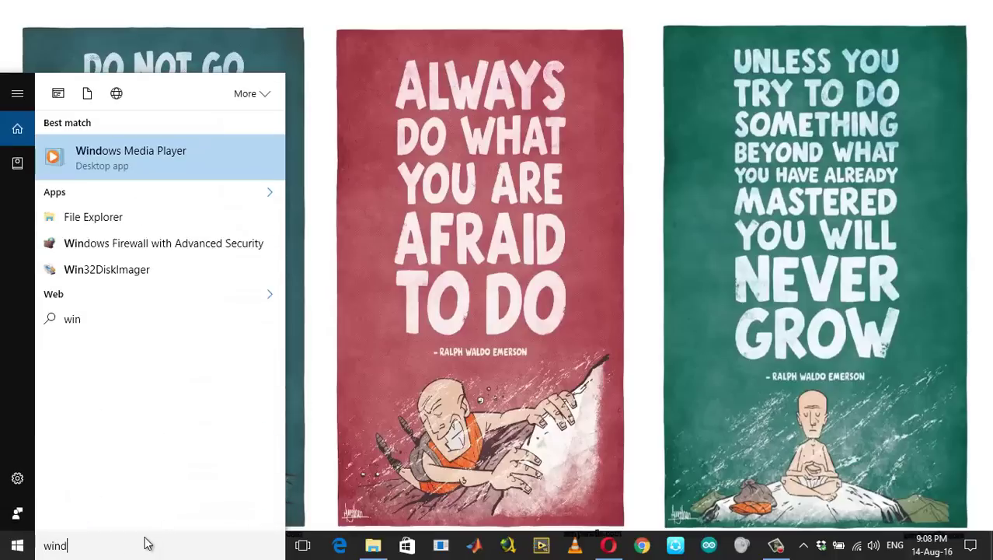
key(BackSpace)
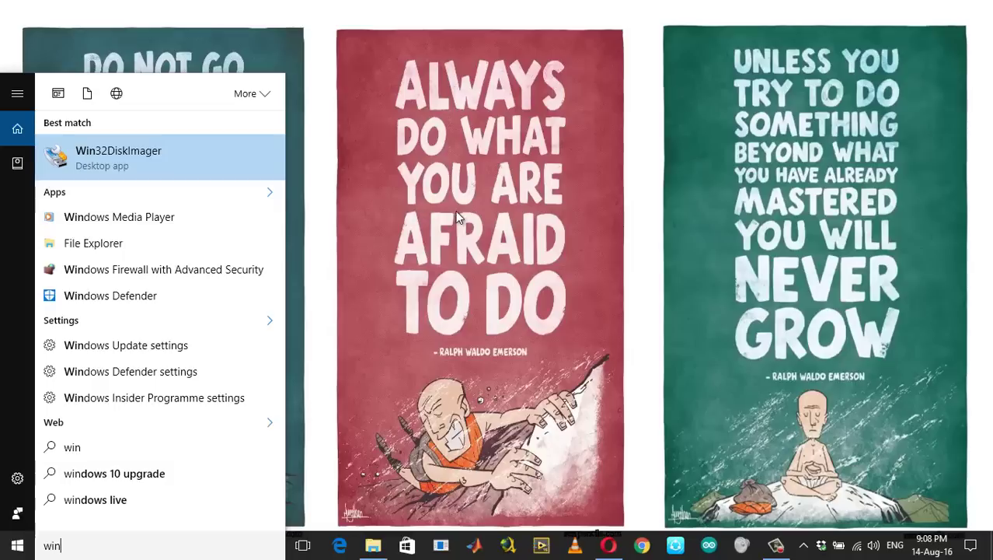
click(492, 275)
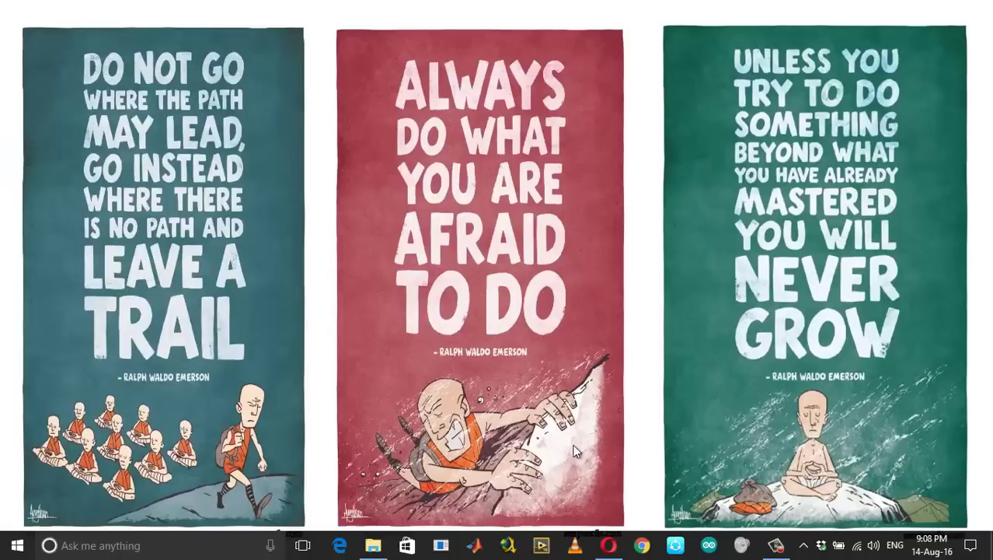
click(609, 545)
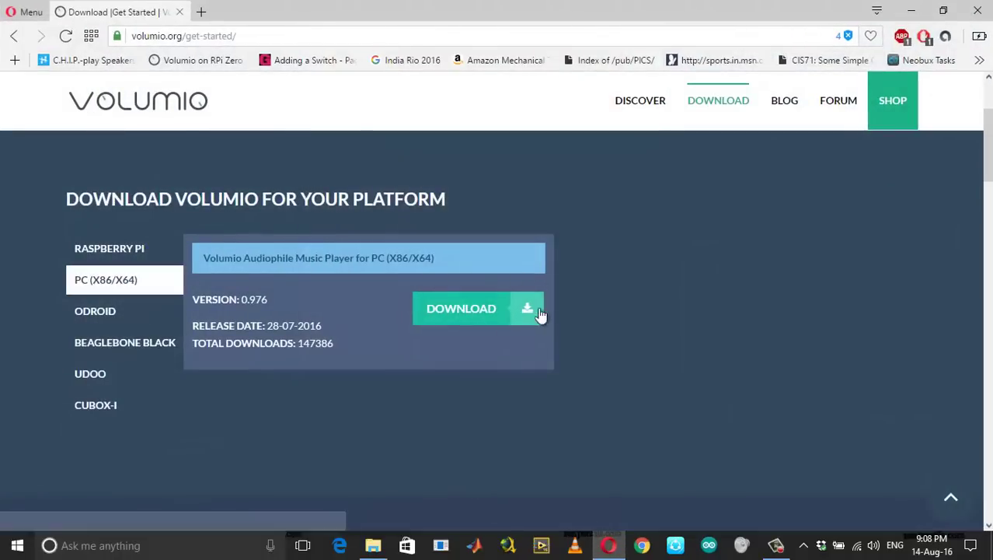
click(913, 8)
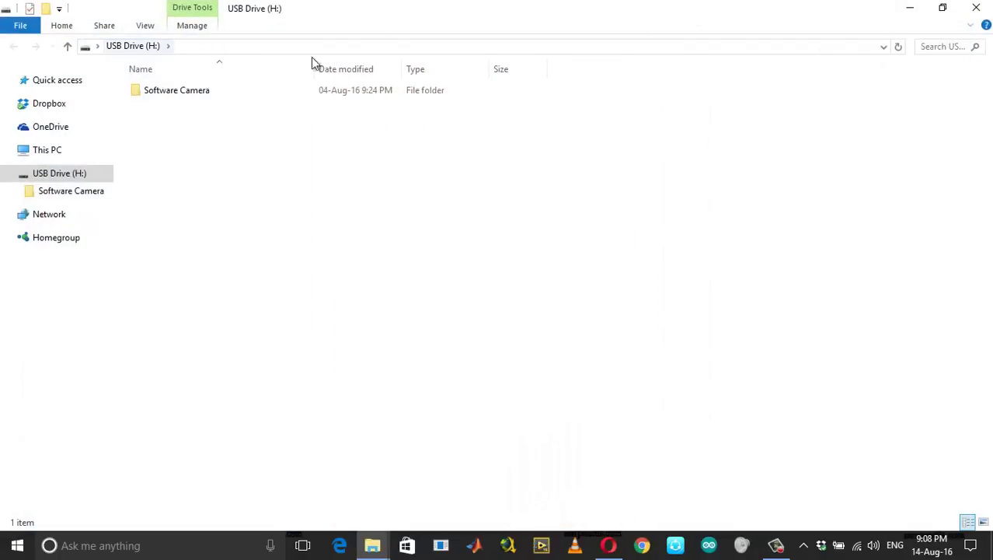
Close the USB Drive (H:) window and search Windows for 'win32'
click(976, 8)
click(195, 543)
text(win32)
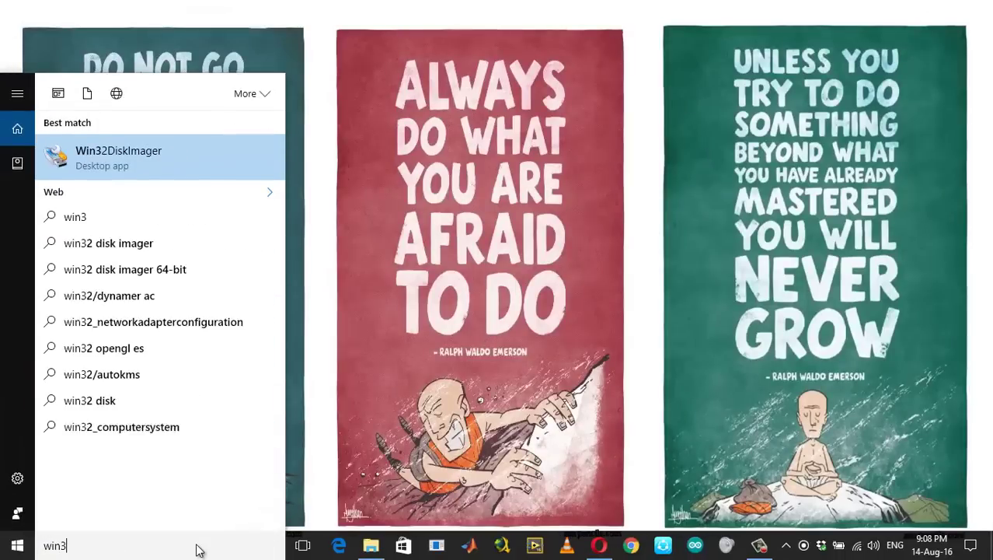
Launch Win32DiskImager with administrator approval and browse for an image file under This PC
click(136, 159)
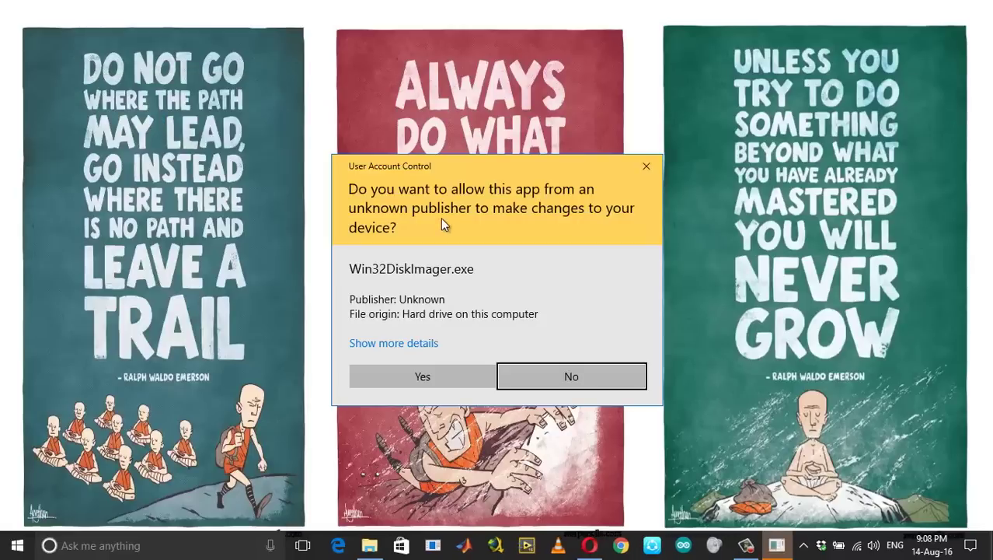
click(429, 379)
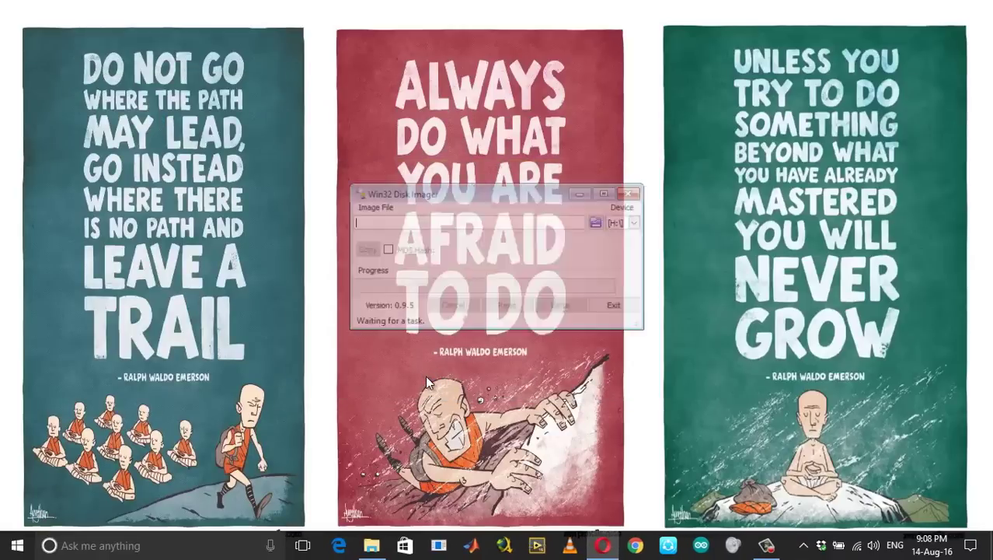
click(598, 223)
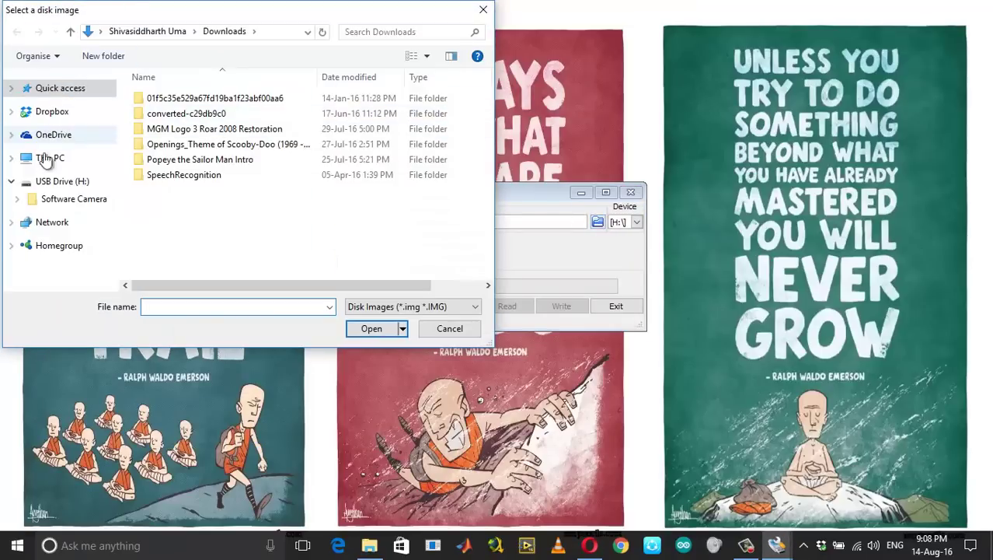
click(54, 185)
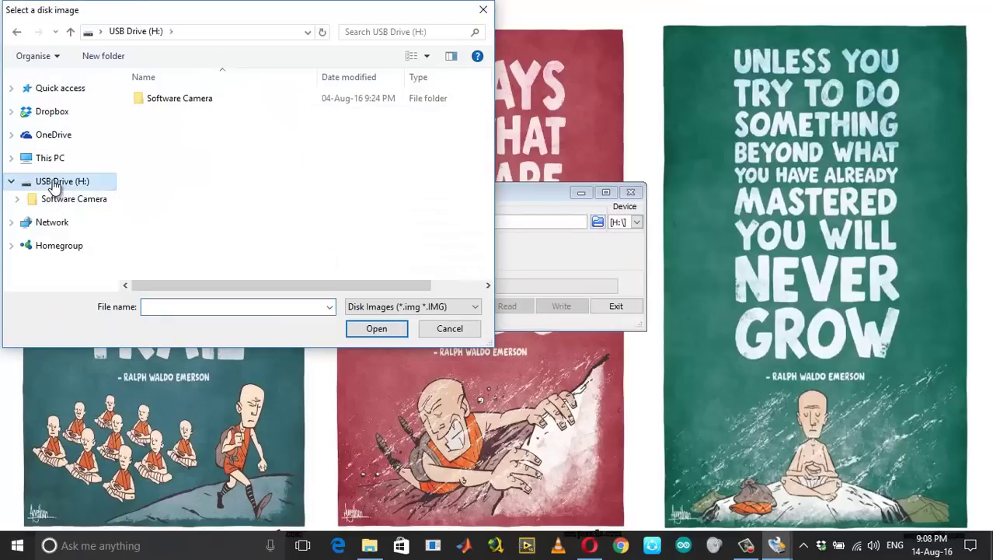
click(47, 225)
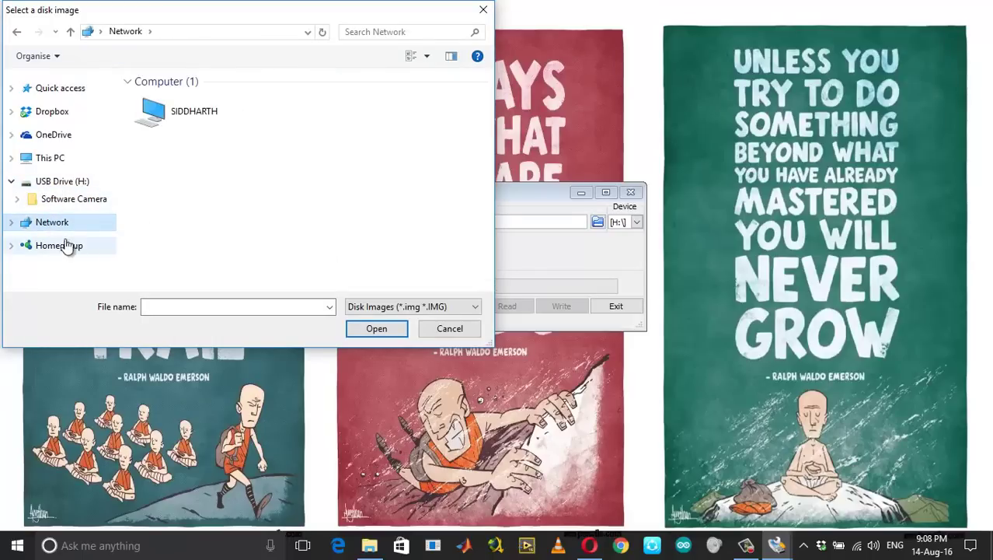
click(34, 159)
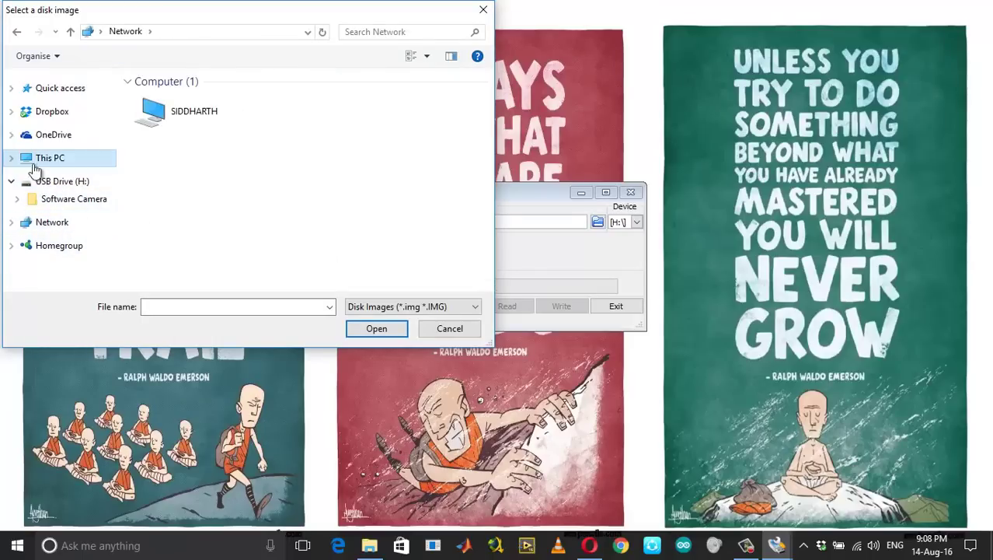
Load volumio-0.976-2016-07-28-x86.img from D:\Downloads\Compressed\volumio as the image file
scroll(222, 222, down, 4)
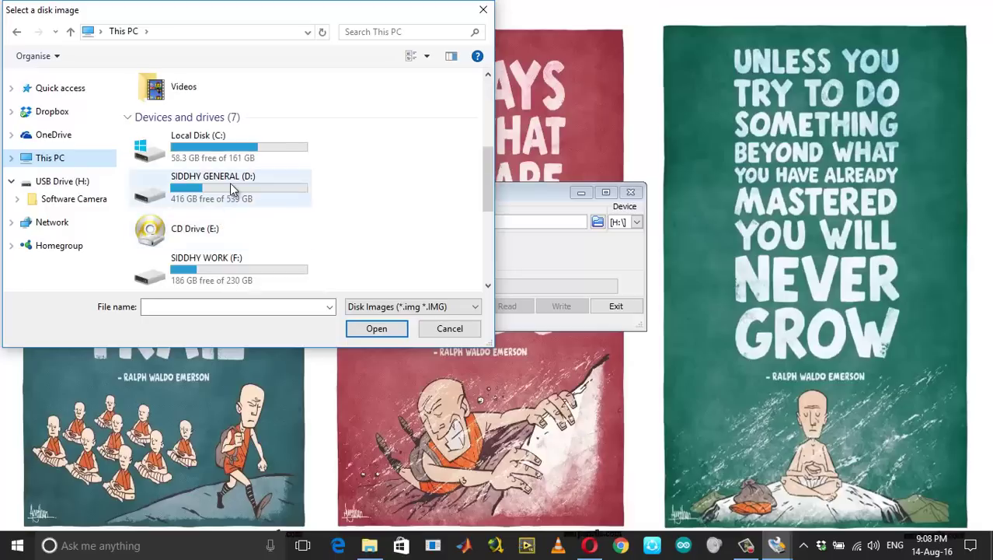
double_click(230, 187)
double_click(195, 145)
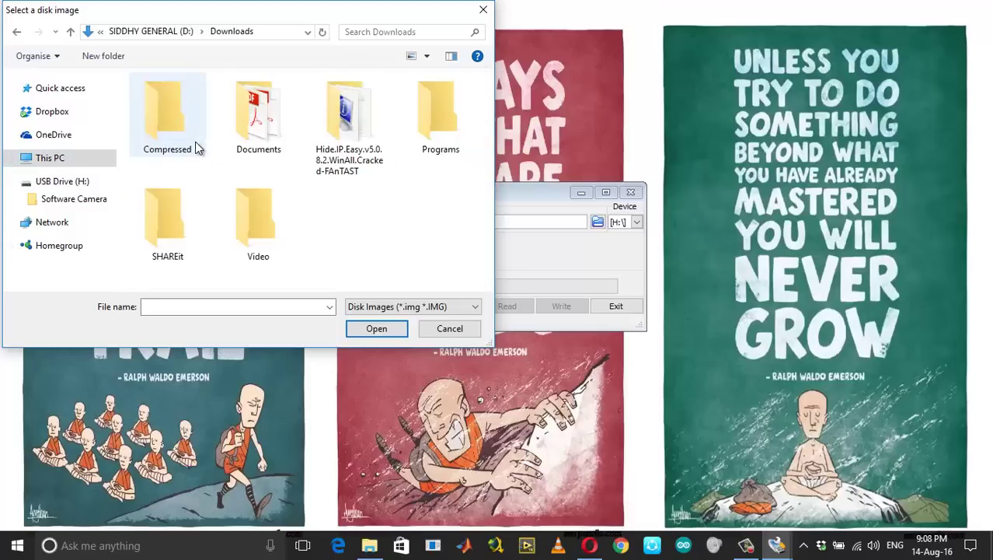
double_click(196, 121)
double_click(197, 101)
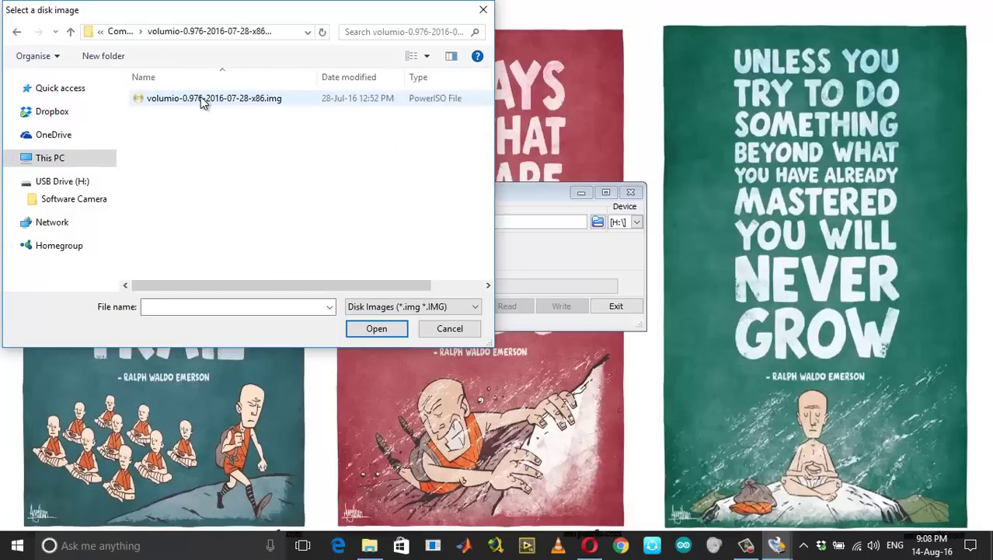
click(202, 101)
click(362, 333)
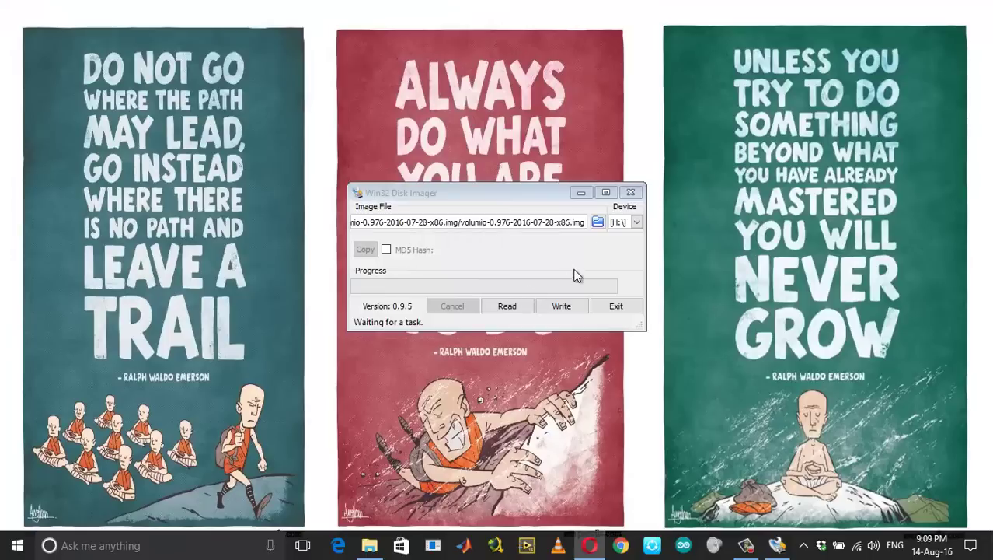
Write the Volumio image to drive H:, confirm the overwrite, and minimise Win32 Disk Imager
click(560, 306)
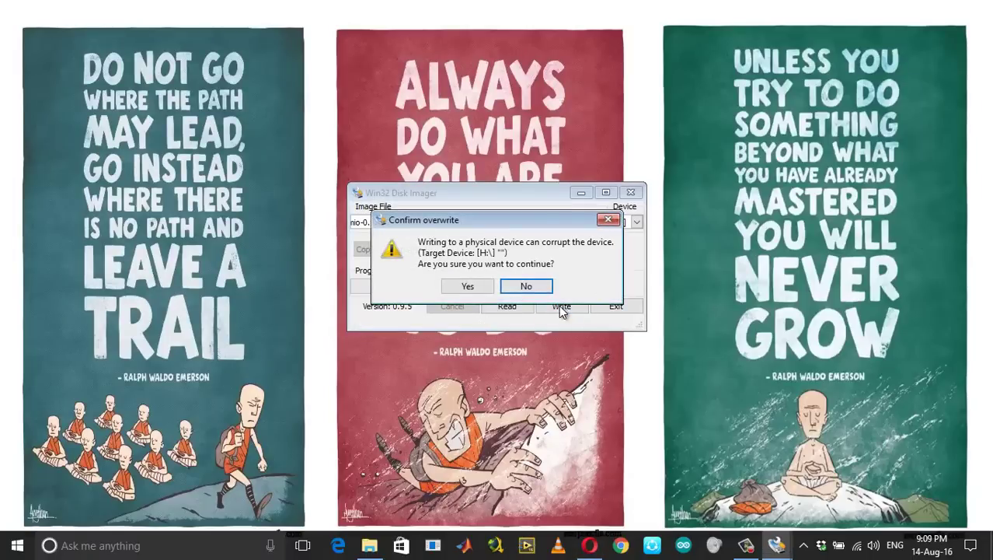
click(467, 286)
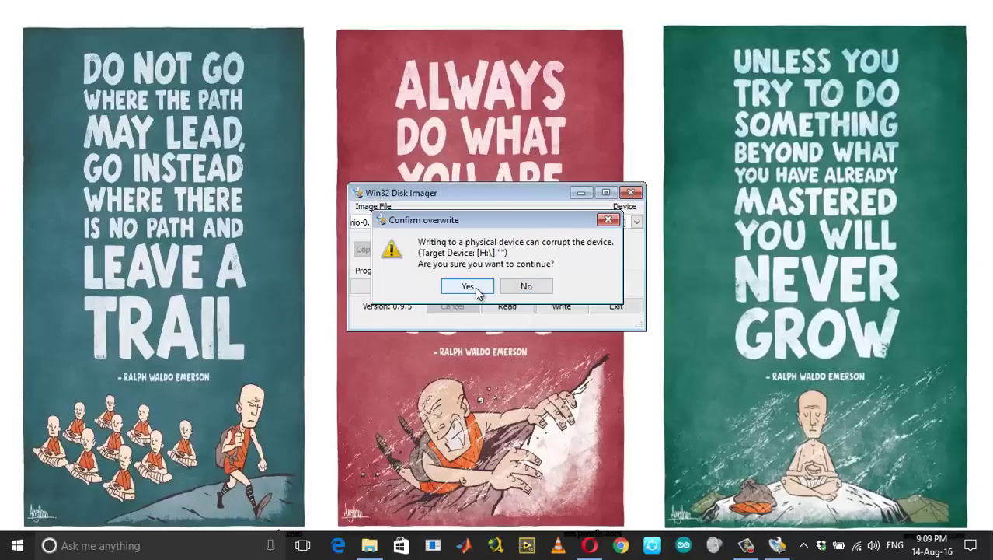
click(577, 194)
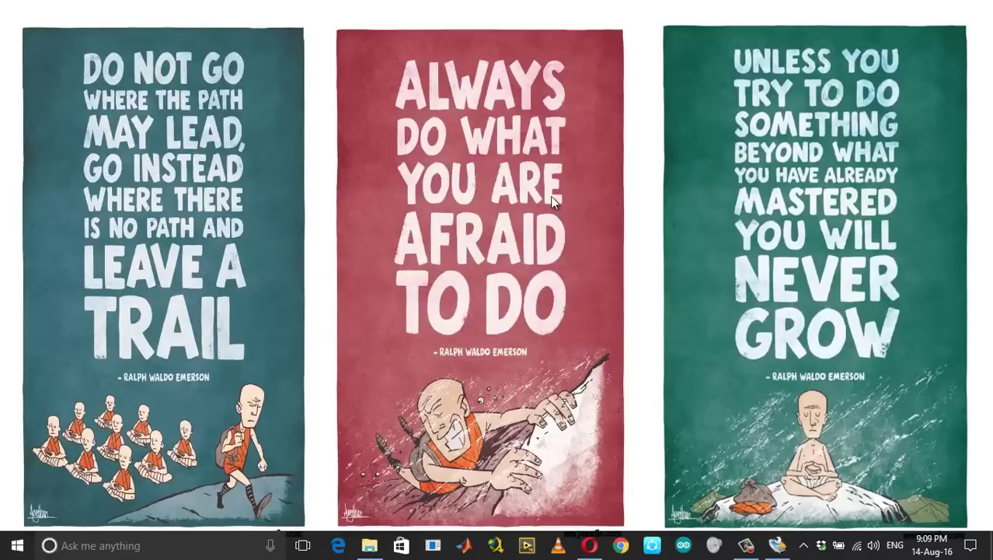
Launch Oracle VM VirtualBox as administrator from the 'virtual' search result
click(148, 546)
text(v)
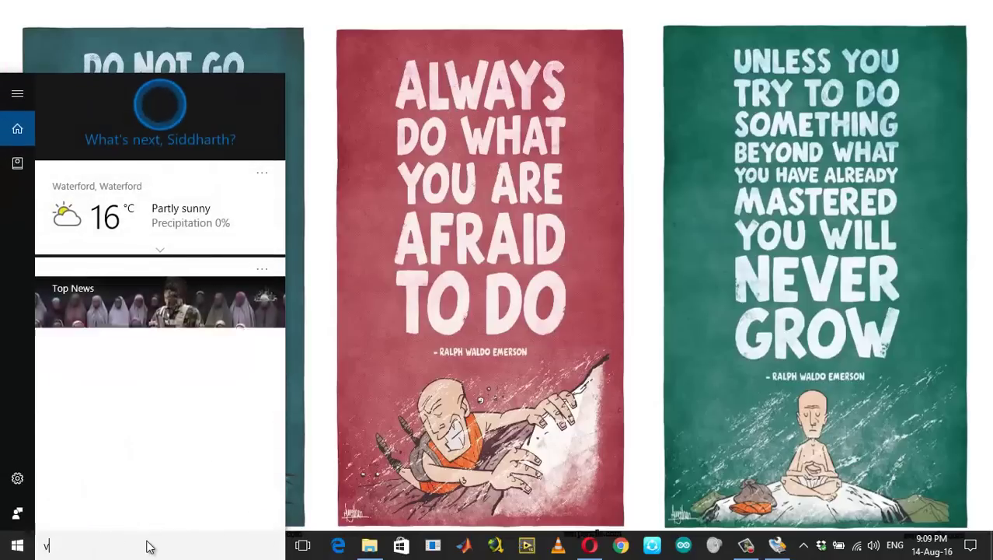
text(irtual)
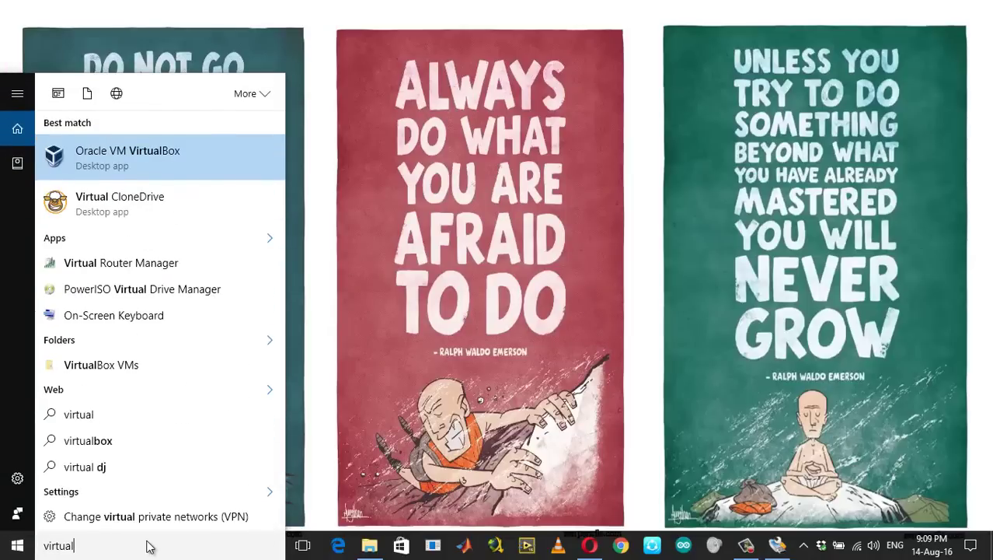
right_click(159, 158)
click(173, 175)
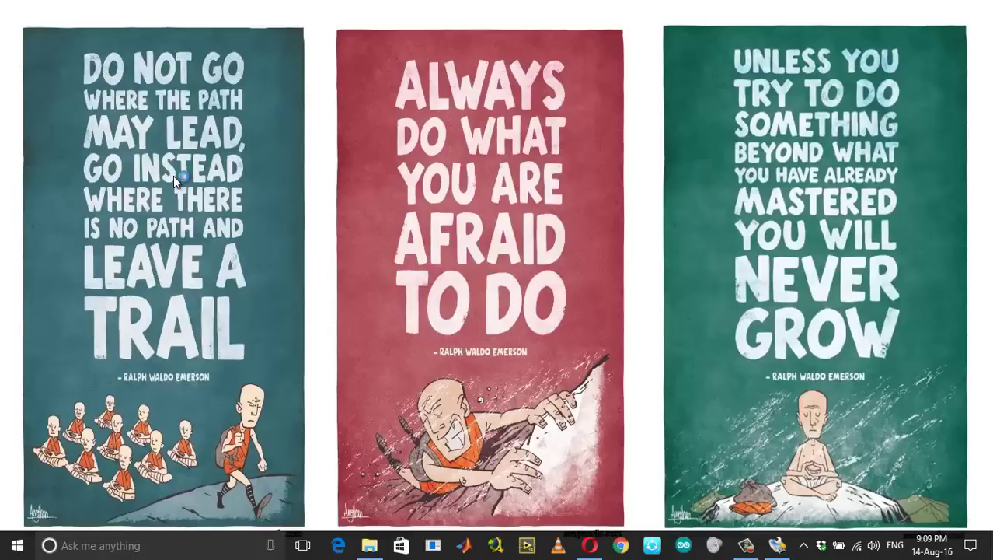
click(425, 374)
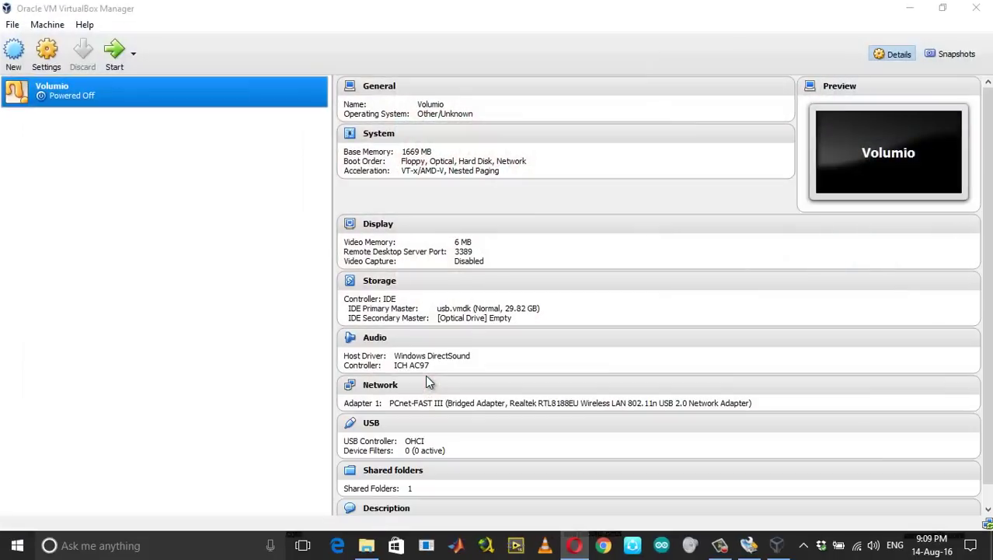
Remove the old Volumio virtual machine, deleting all its files
right_click(68, 94)
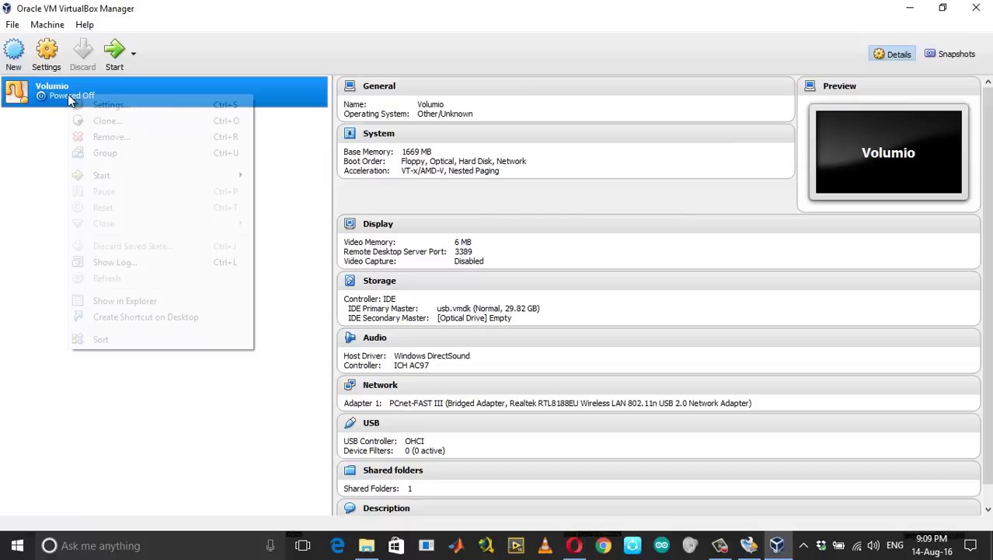
click(119, 136)
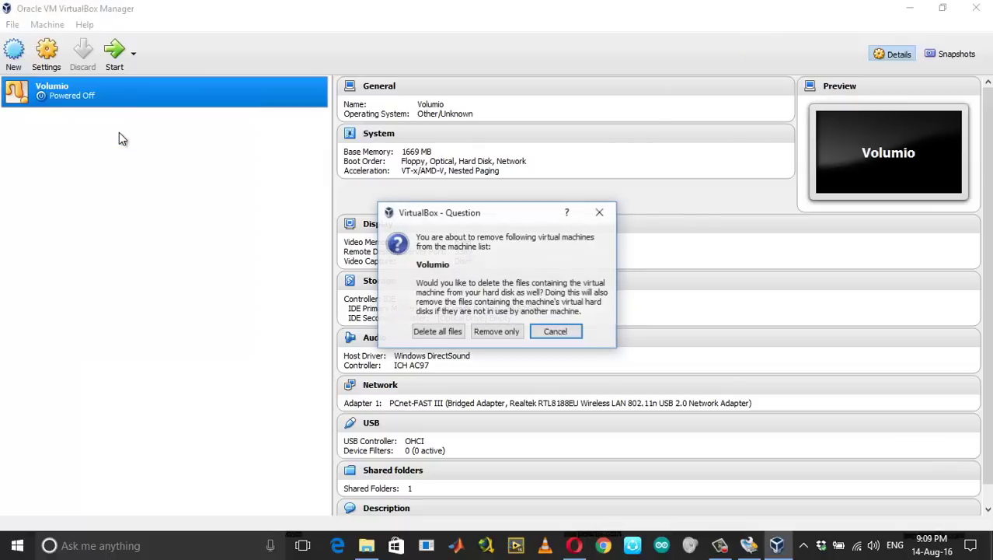
click(457, 335)
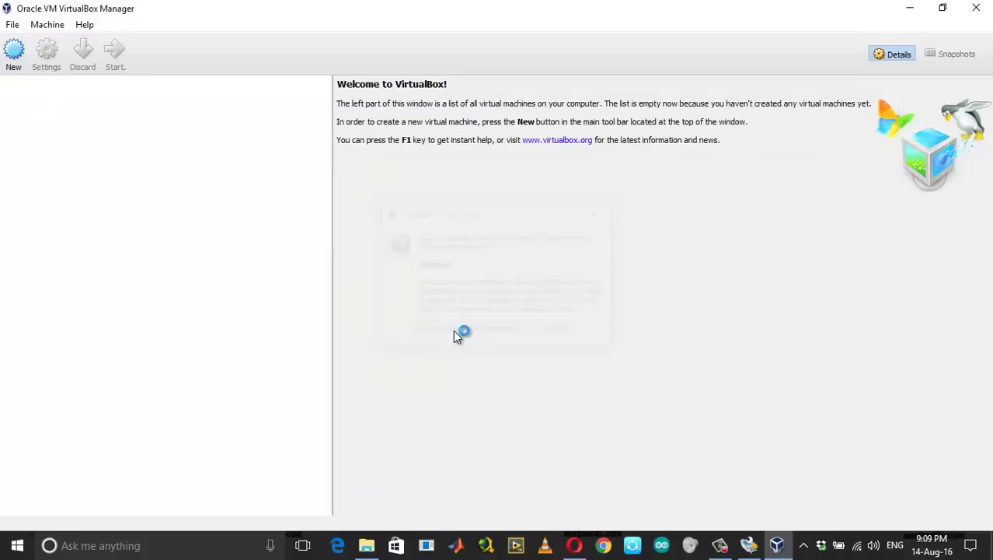
Start a new virtual machine named Volumio with type Other and version Other/Unknown
click(14, 68)
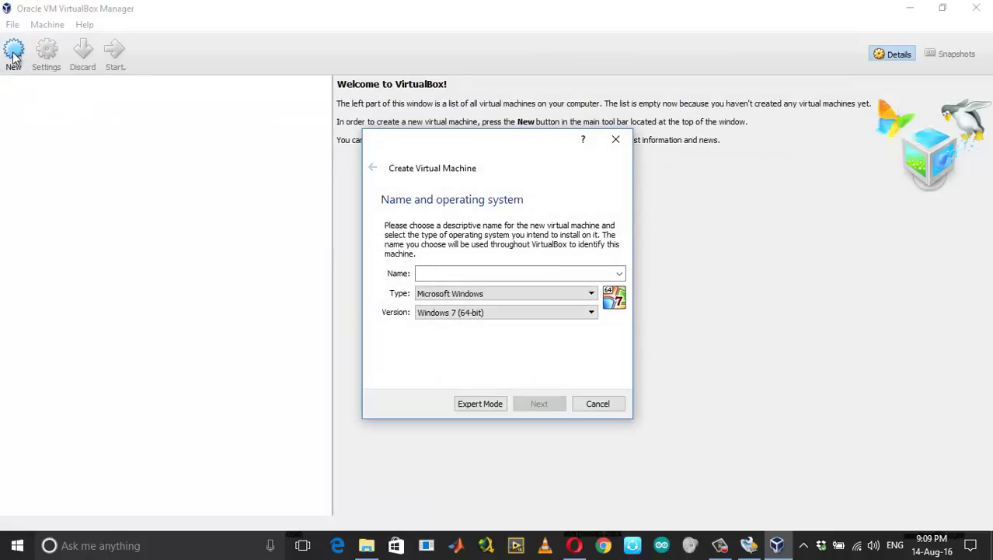
click(544, 294)
click(521, 362)
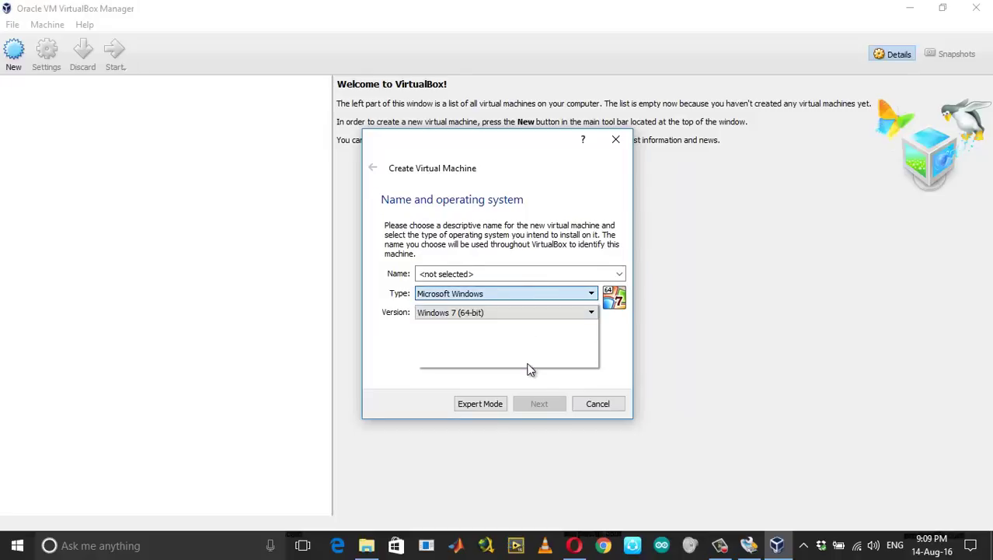
click(513, 313)
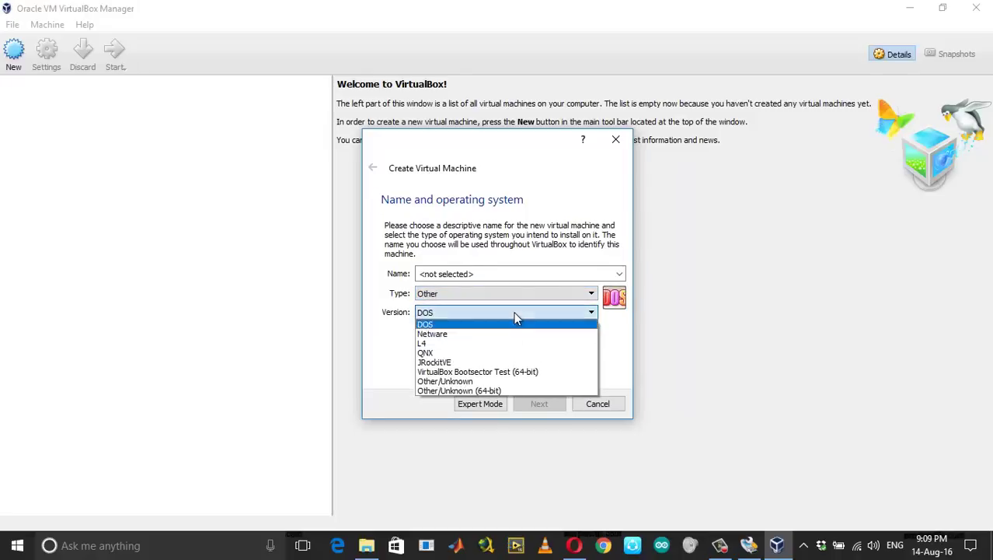
click(512, 383)
click(456, 270)
text(Volumio)
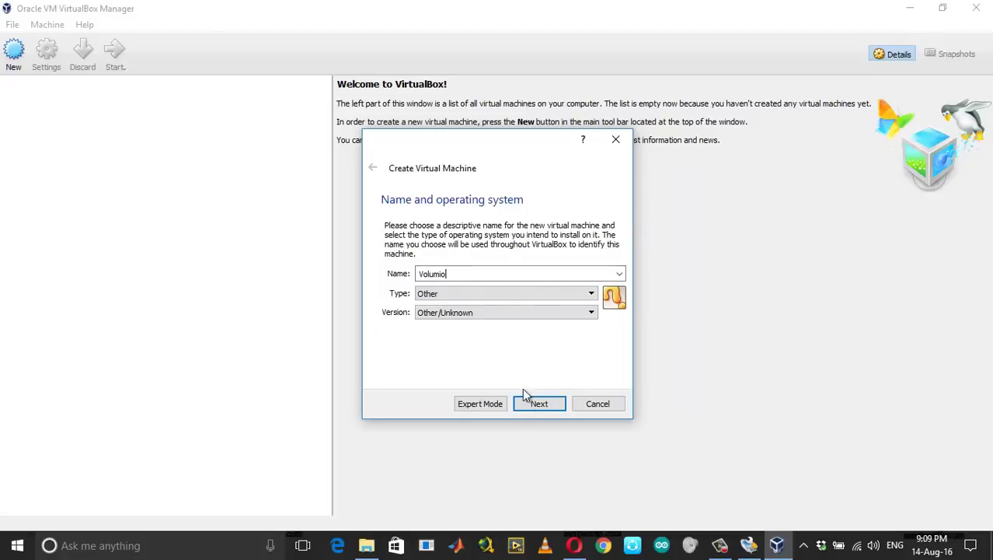
click(536, 405)
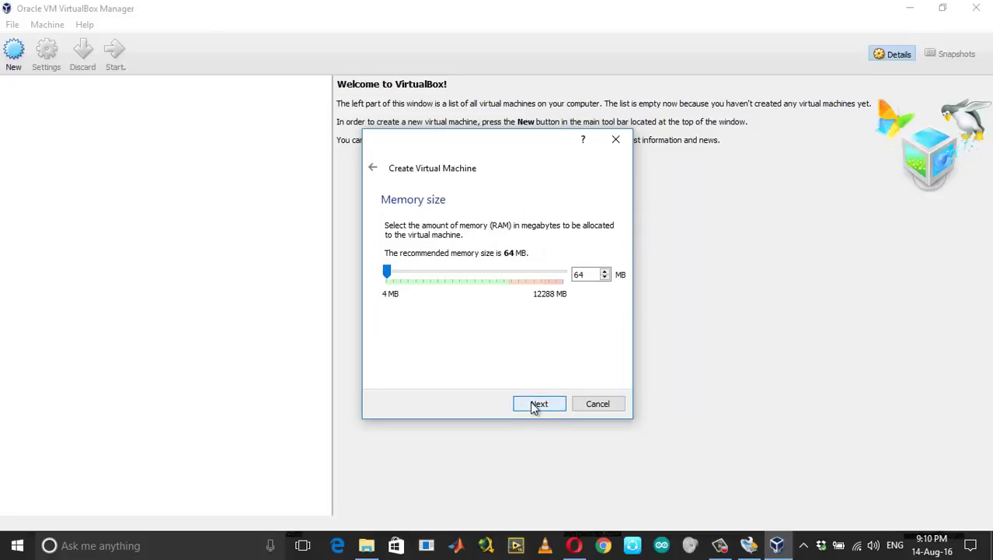
Give it 1024 MB memory and create it without a virtual hard disk
drag(389, 275, 413, 280)
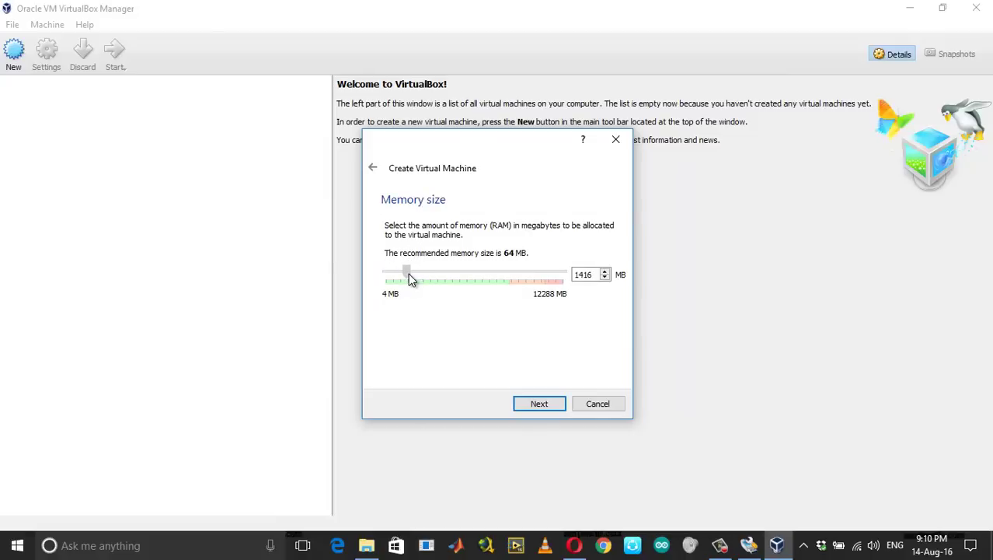
drag(412, 280, 405, 274)
click(540, 403)
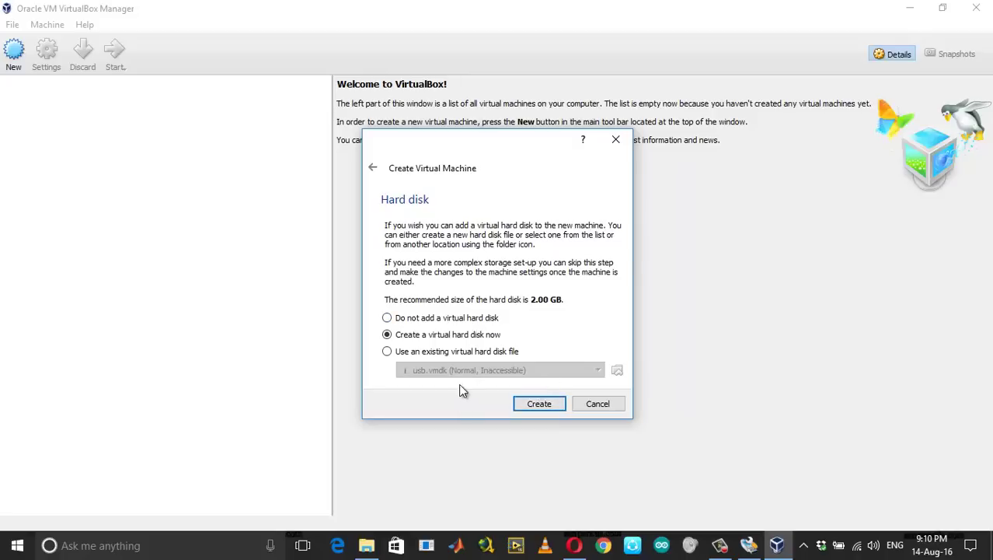
click(449, 320)
click(539, 404)
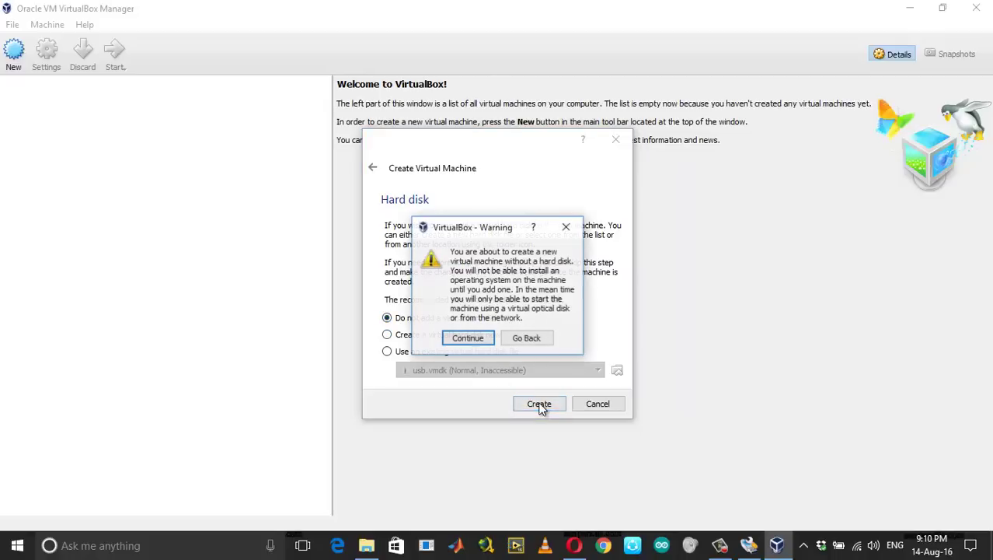
click(469, 339)
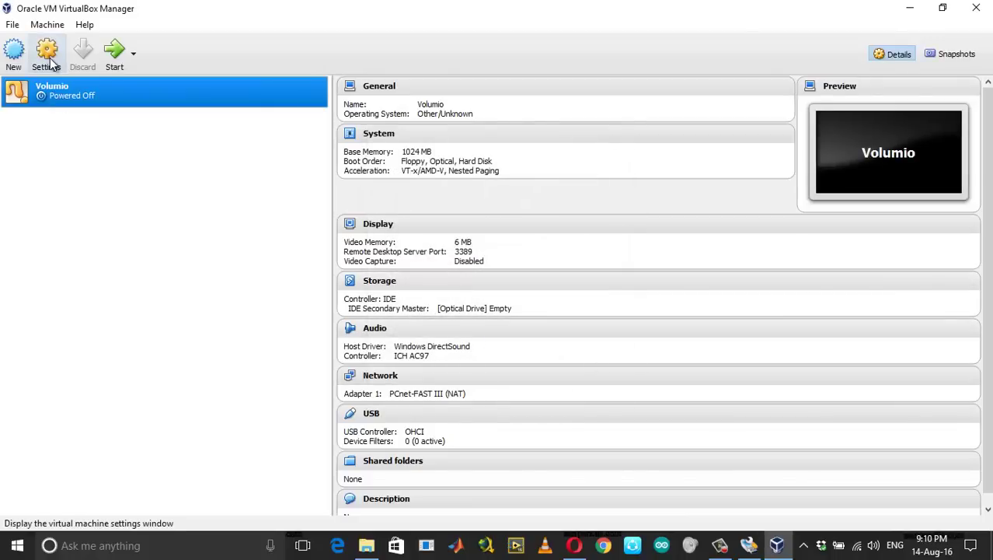
Set the Volumio machine's network to Bridged Adapter using the Realtek wireless adapter
click(49, 58)
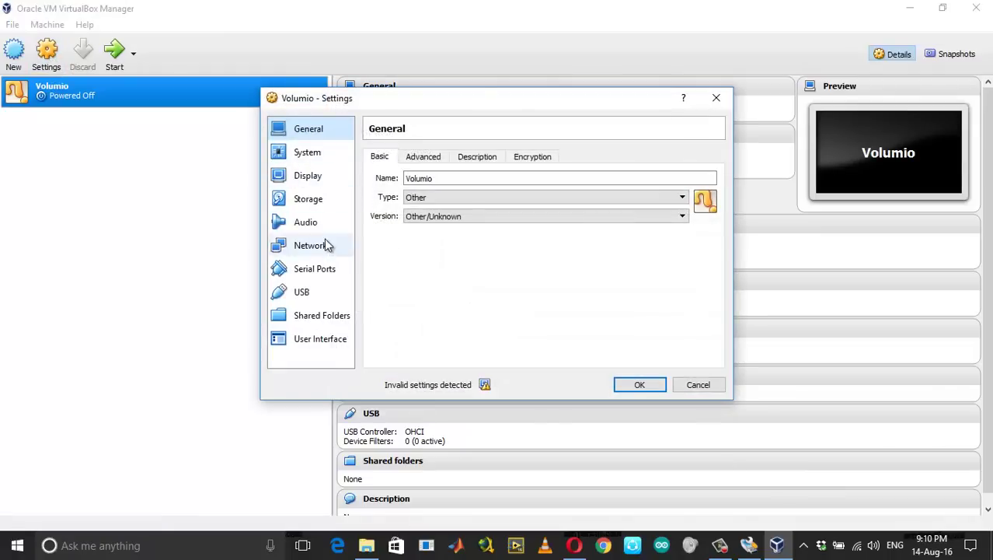
click(306, 204)
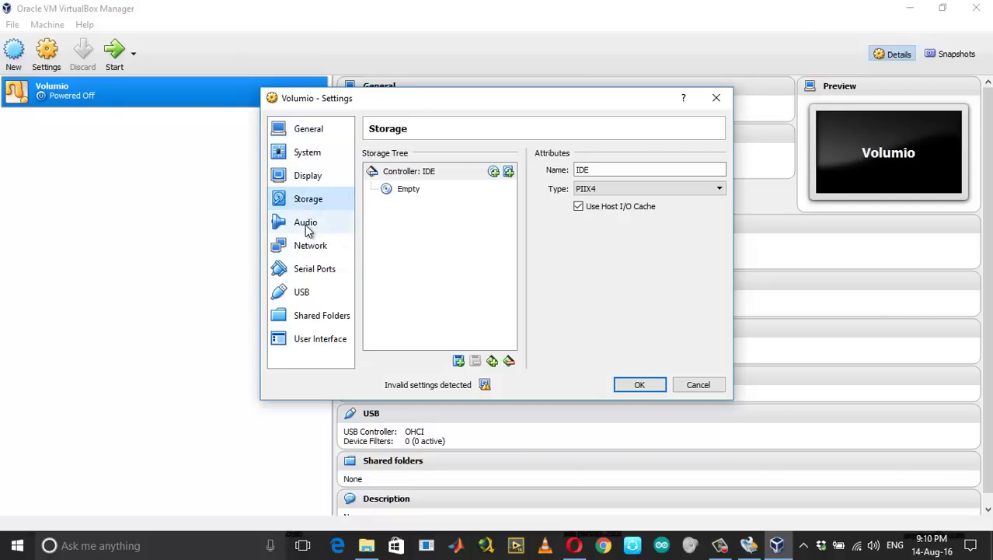
click(305, 227)
click(308, 246)
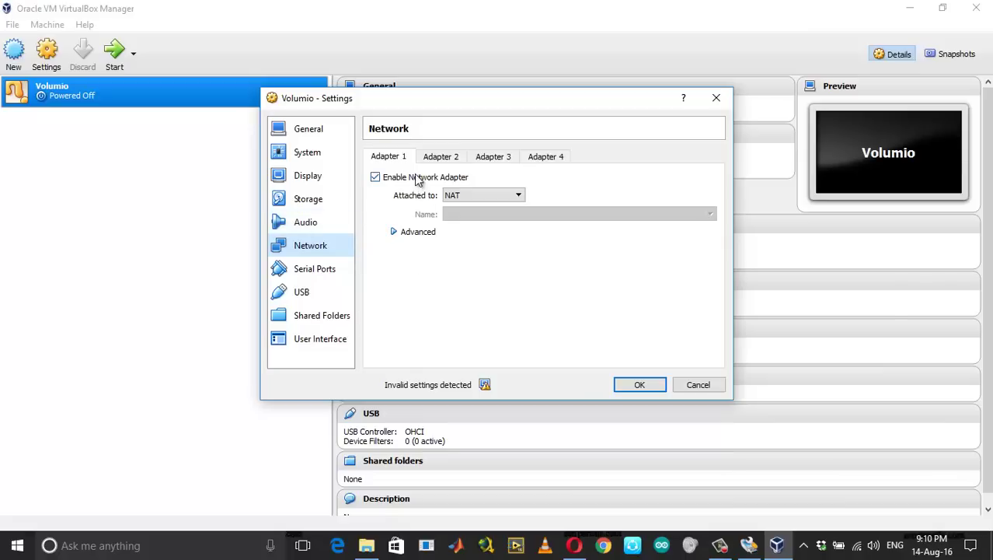
click(472, 196)
click(473, 235)
click(498, 215)
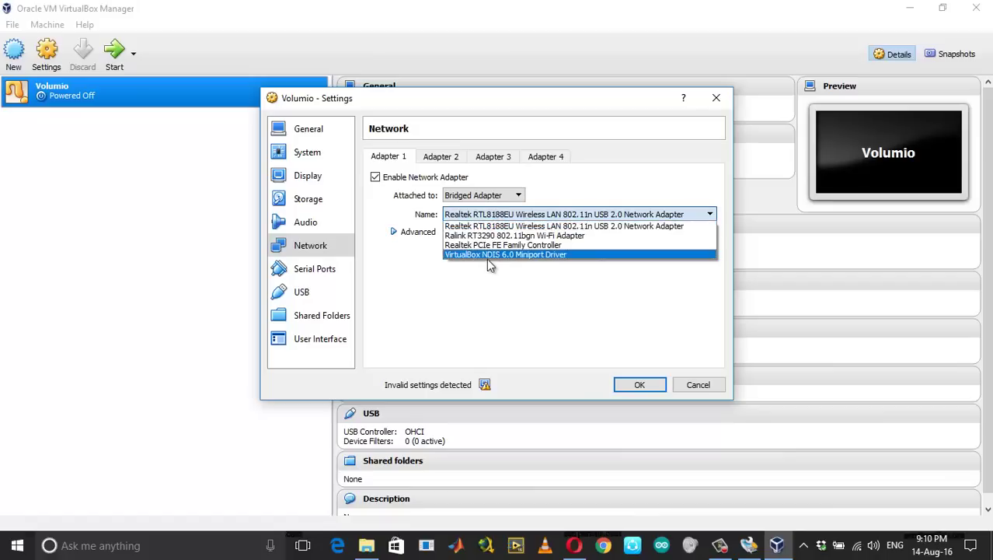
click(483, 304)
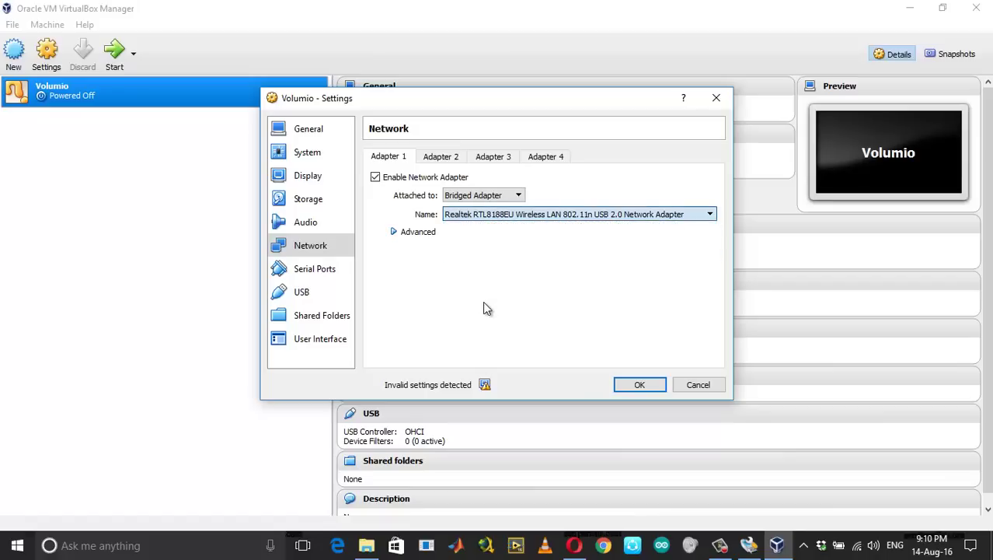
Tick Network in the System boot order and save the machine settings
click(318, 274)
click(311, 294)
click(314, 315)
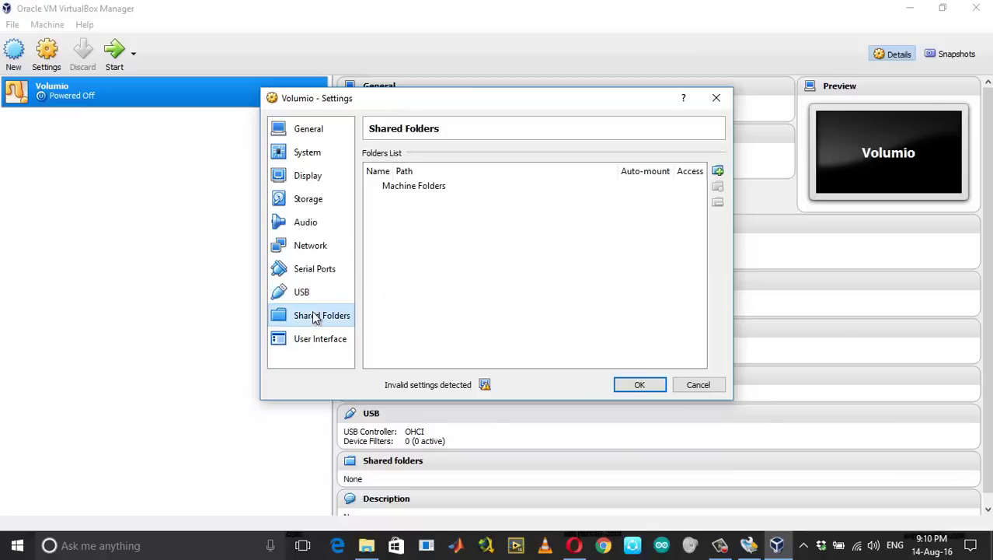
click(315, 175)
click(317, 154)
click(453, 252)
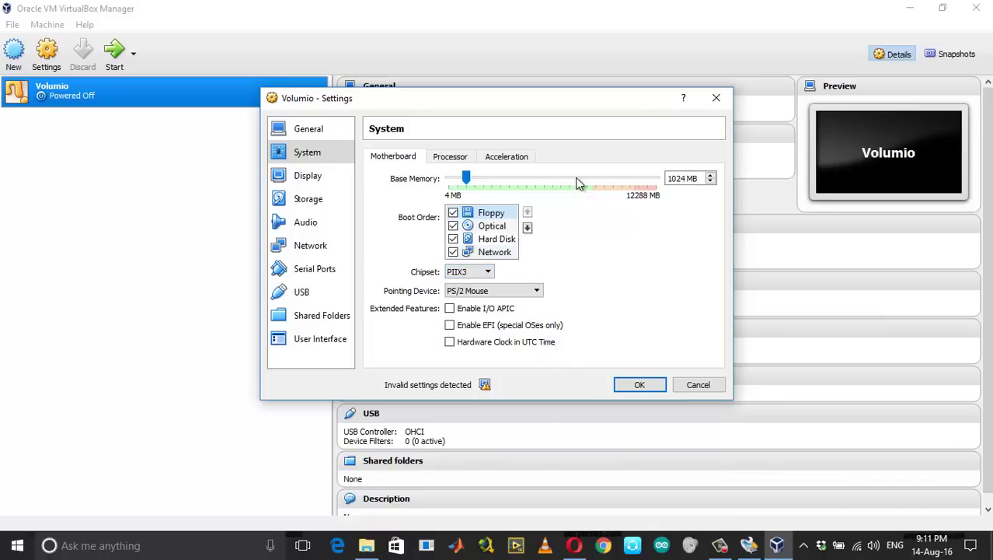
click(638, 384)
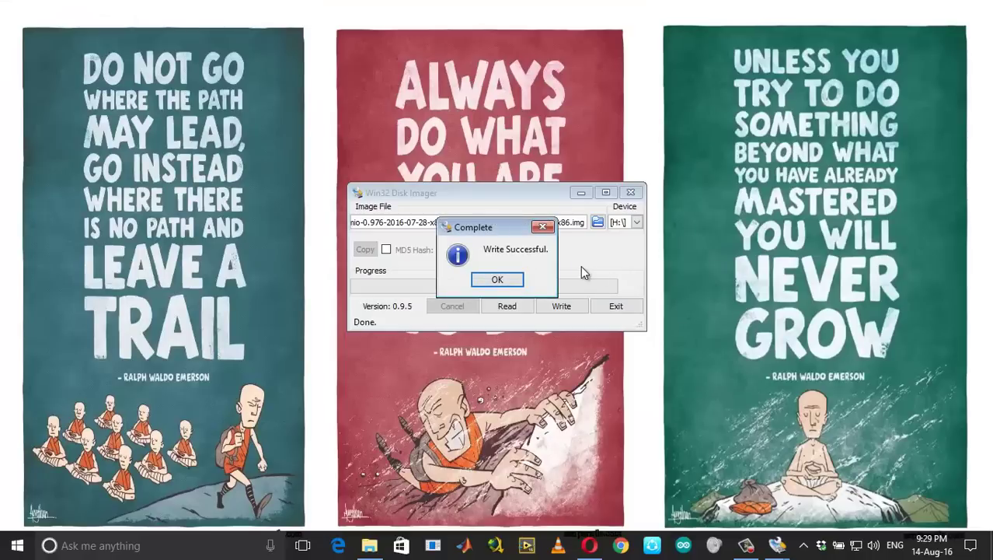
Acknowledge the Write Successful message and close Win32 Disk Imager
click(497, 279)
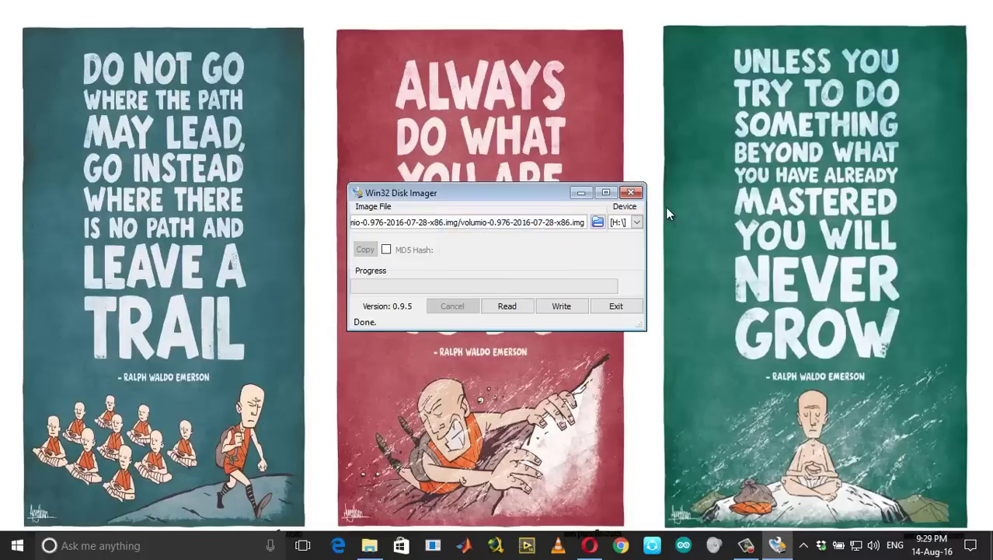
click(631, 192)
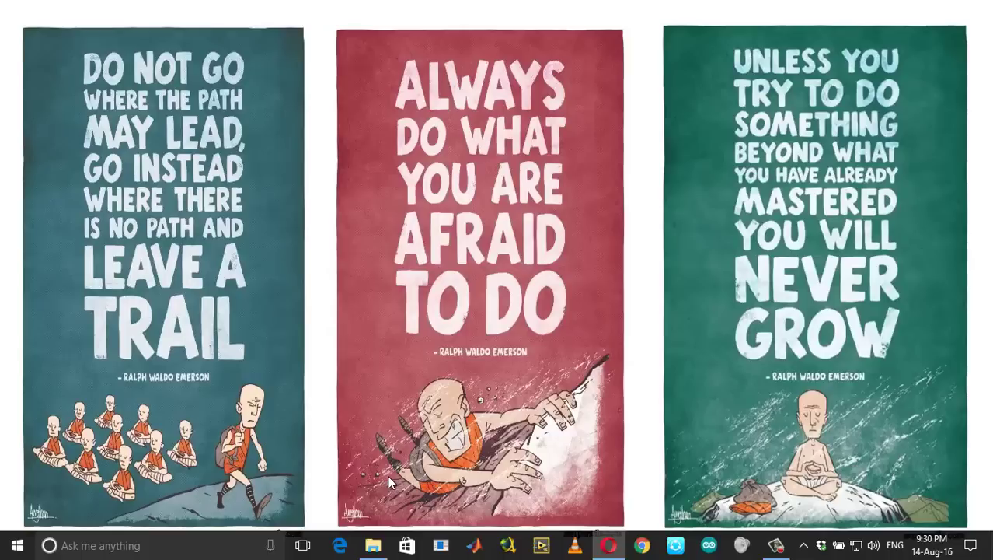
Relaunch Oracle VM VirtualBox as administrator via the 'virtual' search, then minimise the manager
click(804, 544)
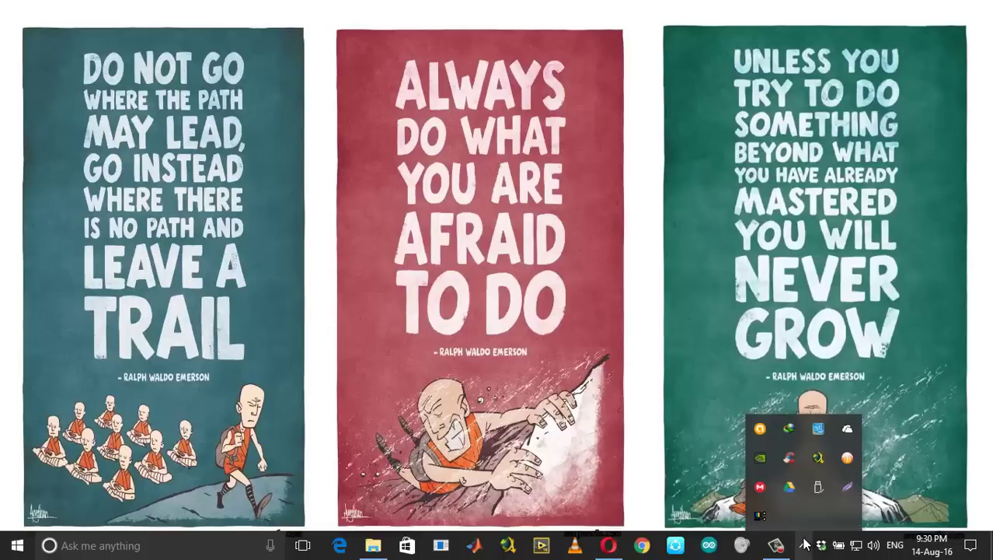
click(191, 546)
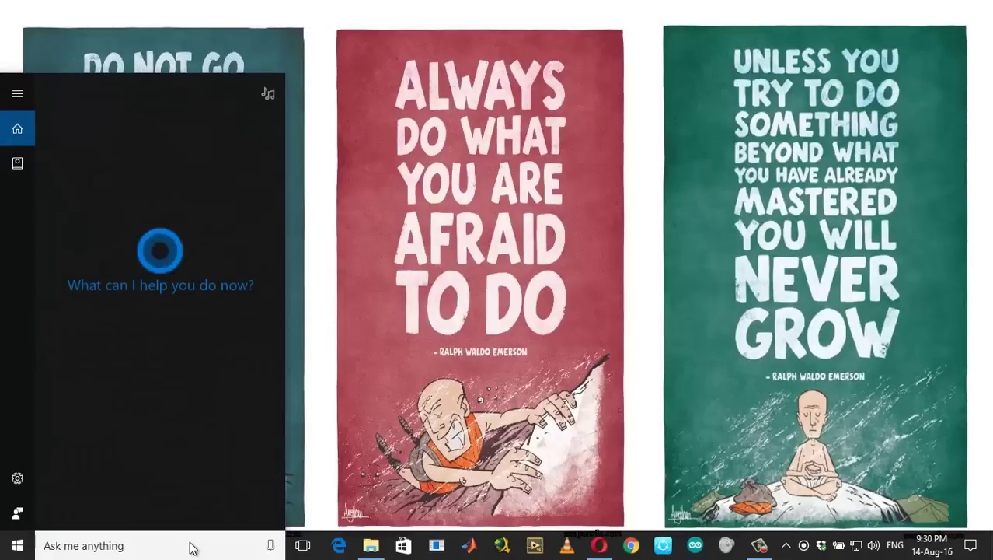
click(414, 462)
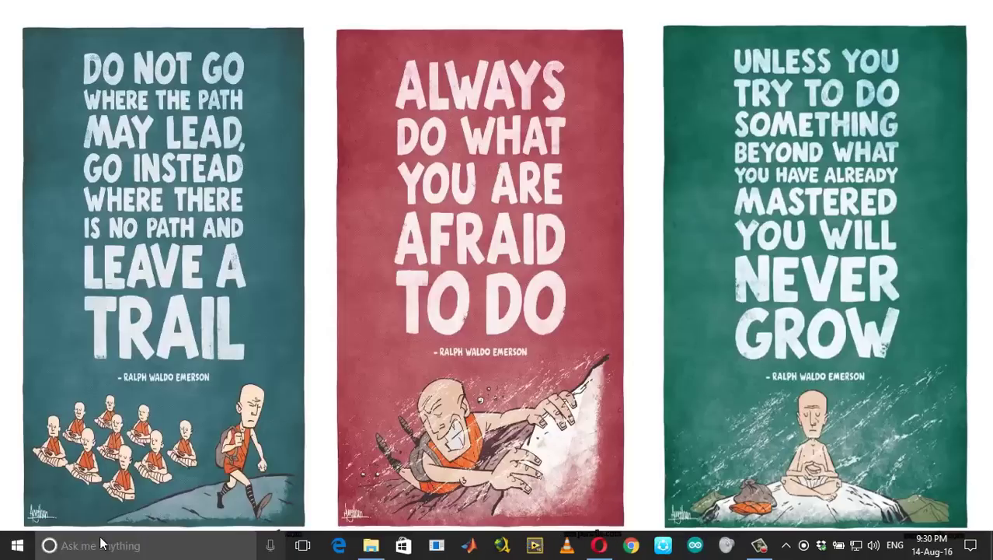
click(99, 544)
text(virtual)
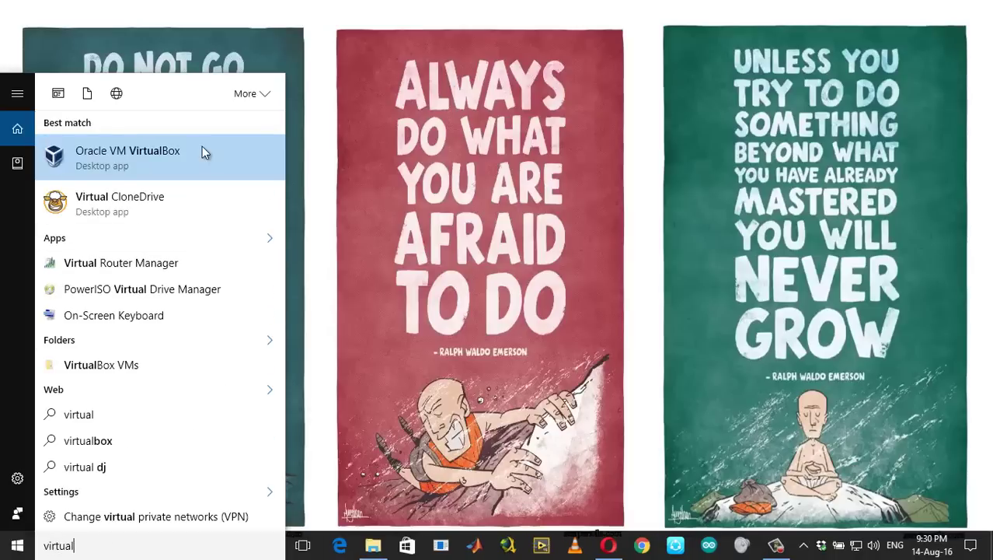
right_click(203, 148)
click(204, 162)
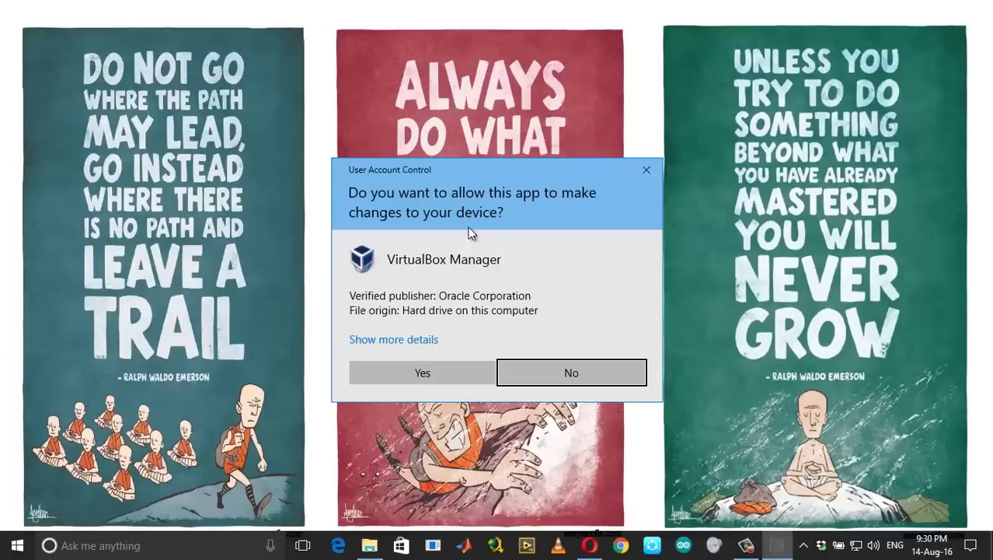
click(466, 383)
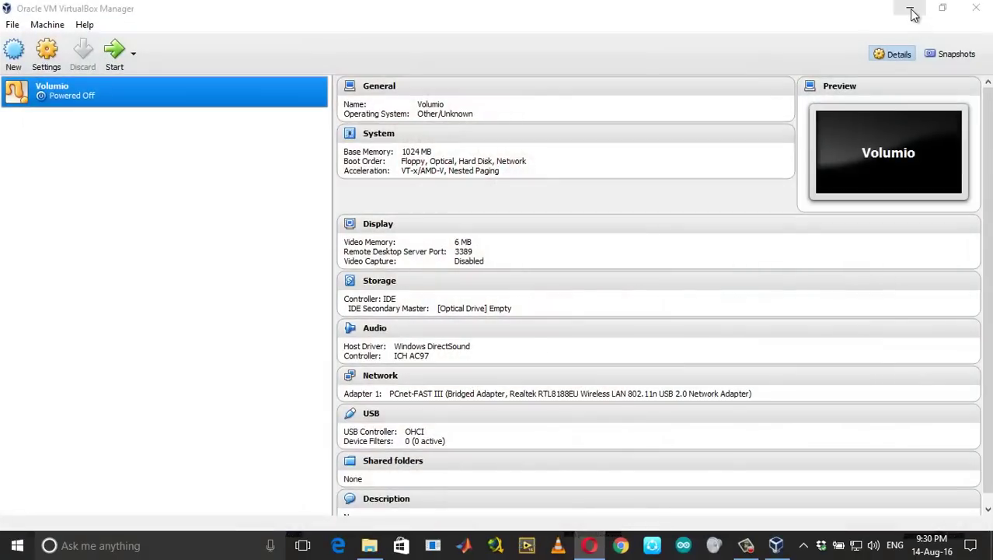
click(908, 9)
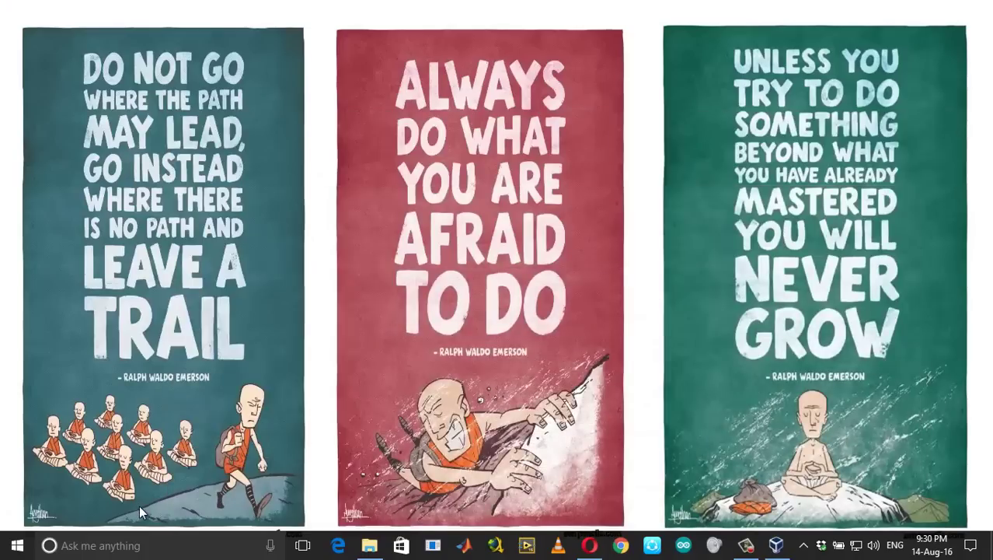
Open an administrator Command Prompt, then File Explorer at D:\Downloads\Compressed
right_click(17, 544)
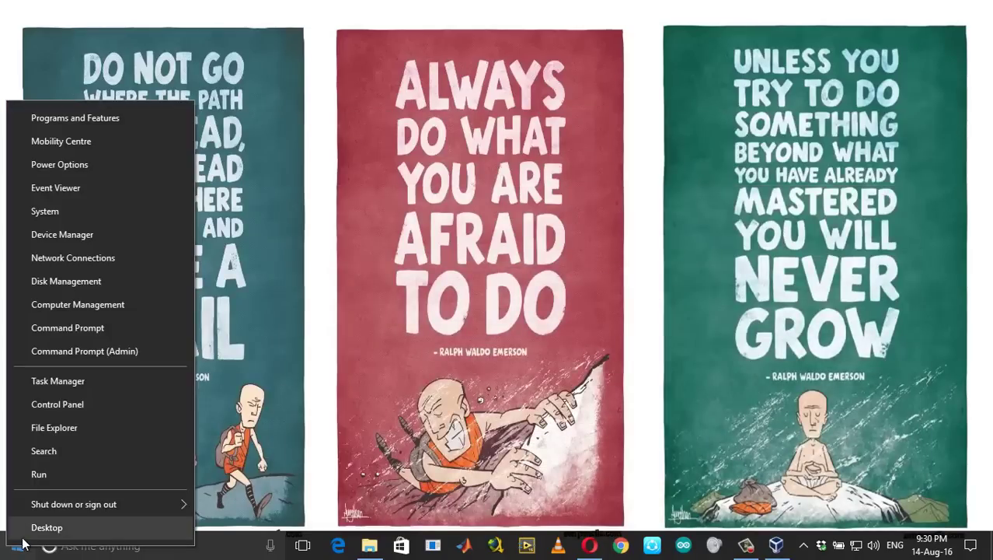
click(115, 351)
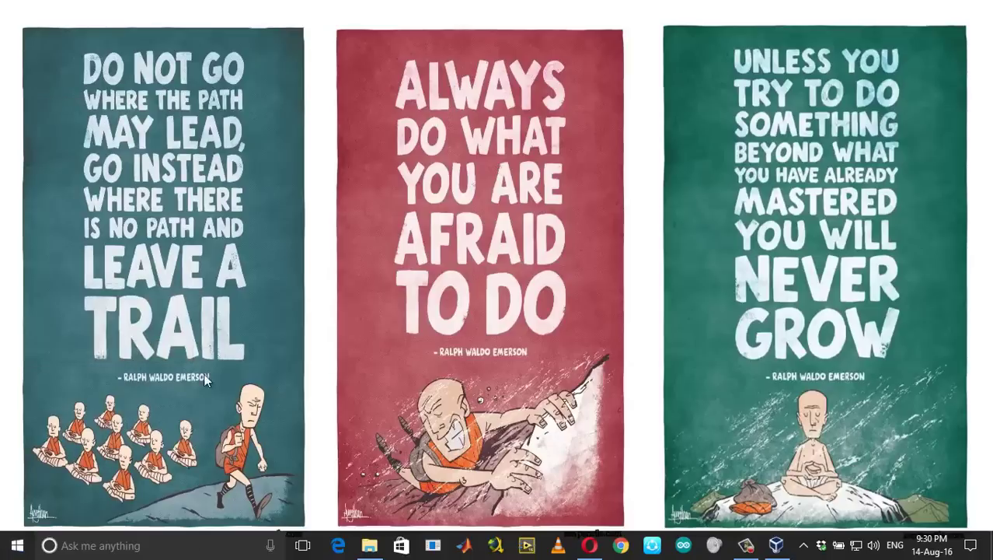
click(407, 364)
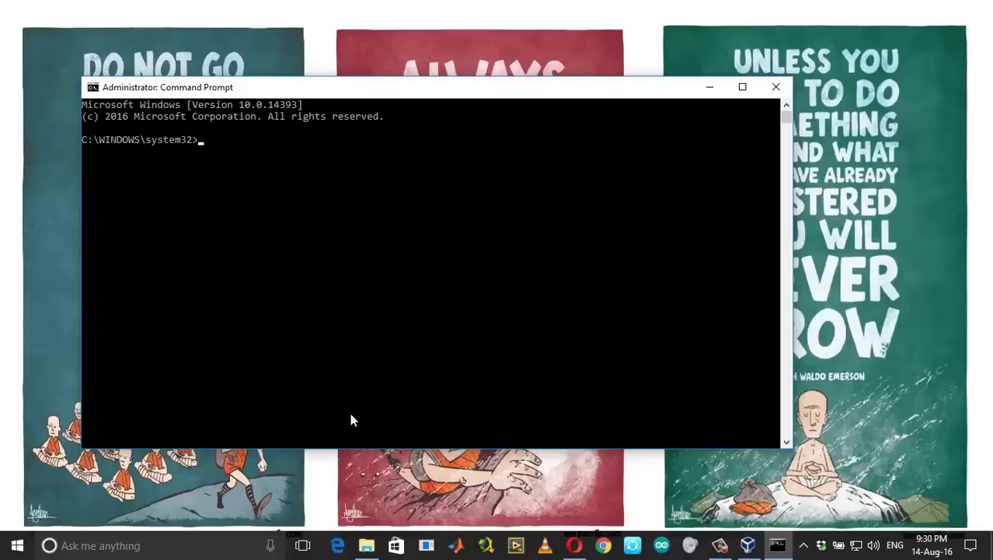
click(366, 544)
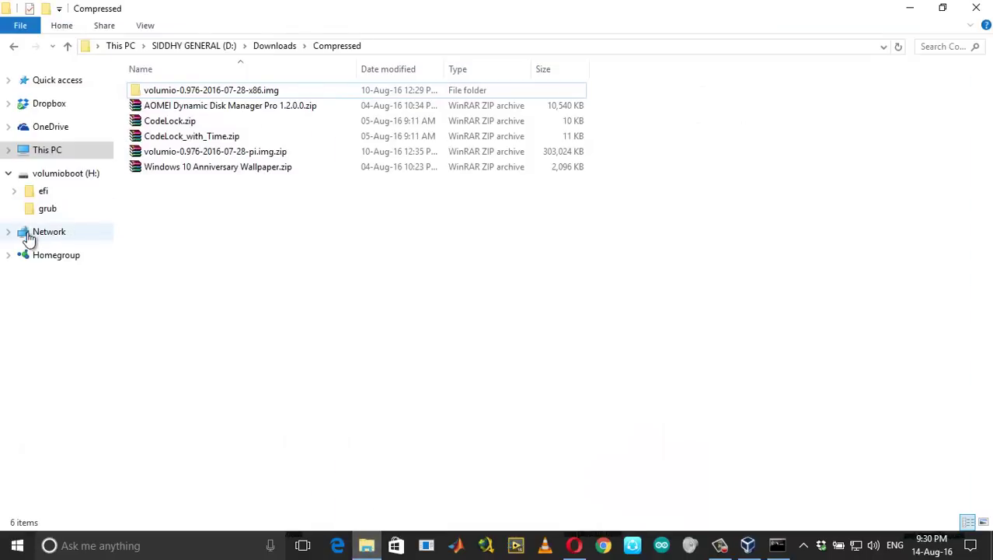
Go to C:\Program Files\Oracle\VirtualBox in File Explorer and launch an administrator Command Prompt there
click(56, 152)
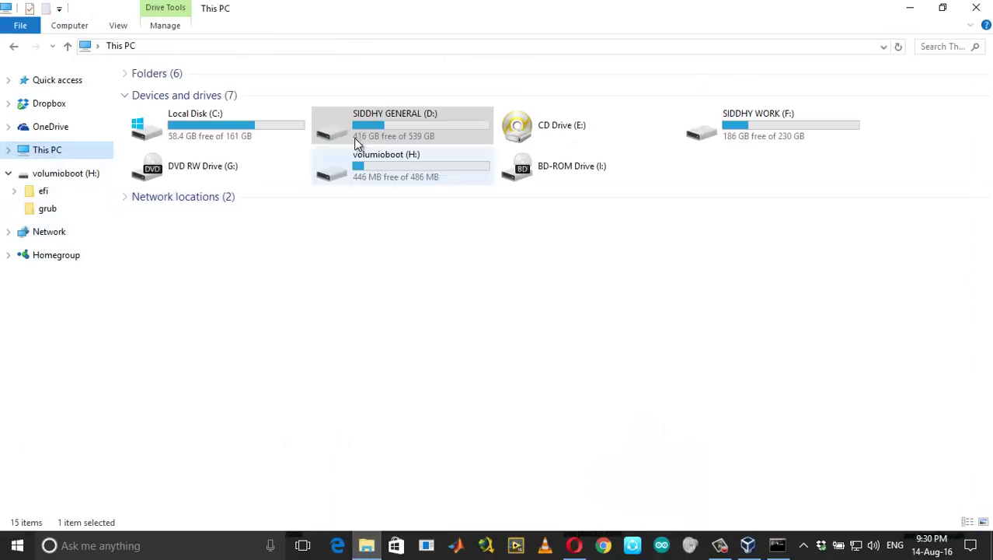
double_click(257, 116)
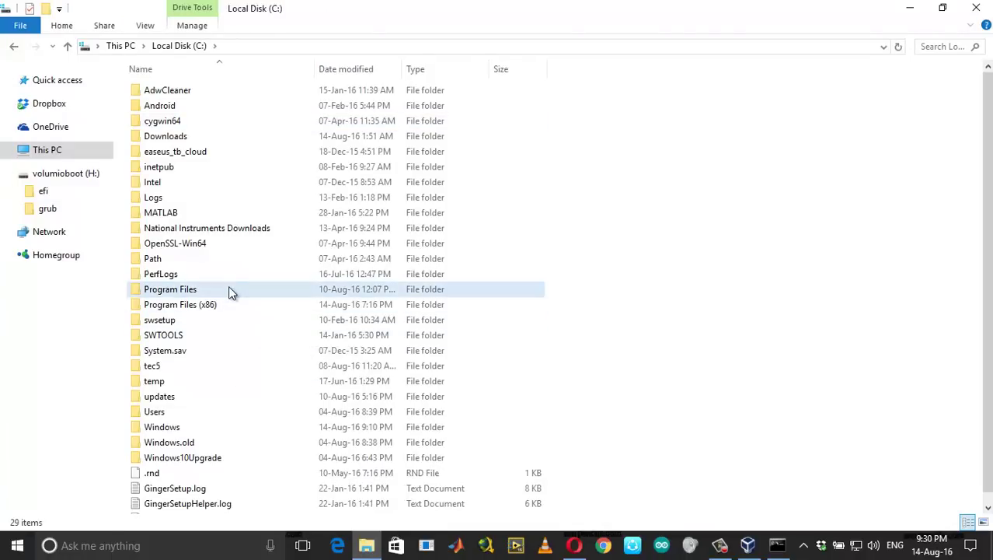
double_click(232, 288)
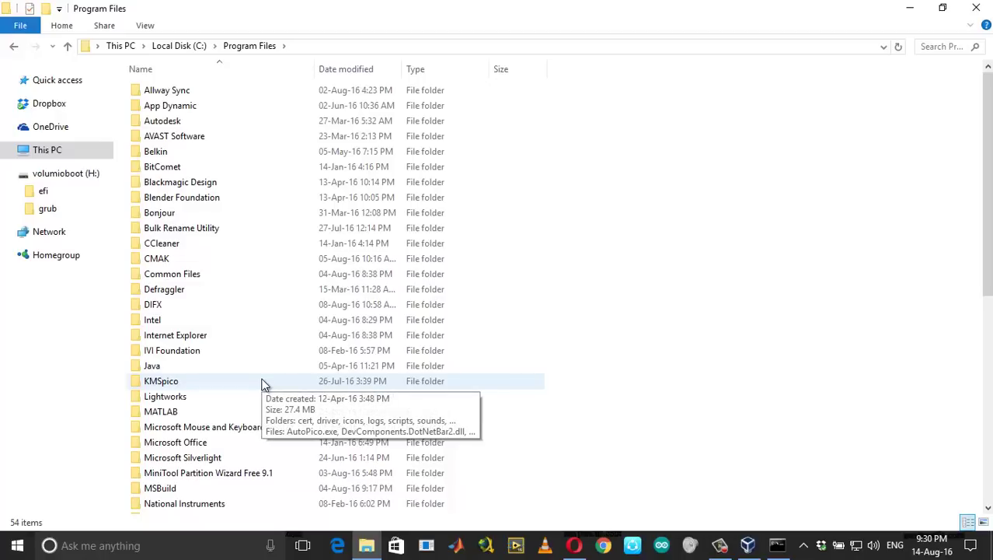
scroll(263, 384, down, 3)
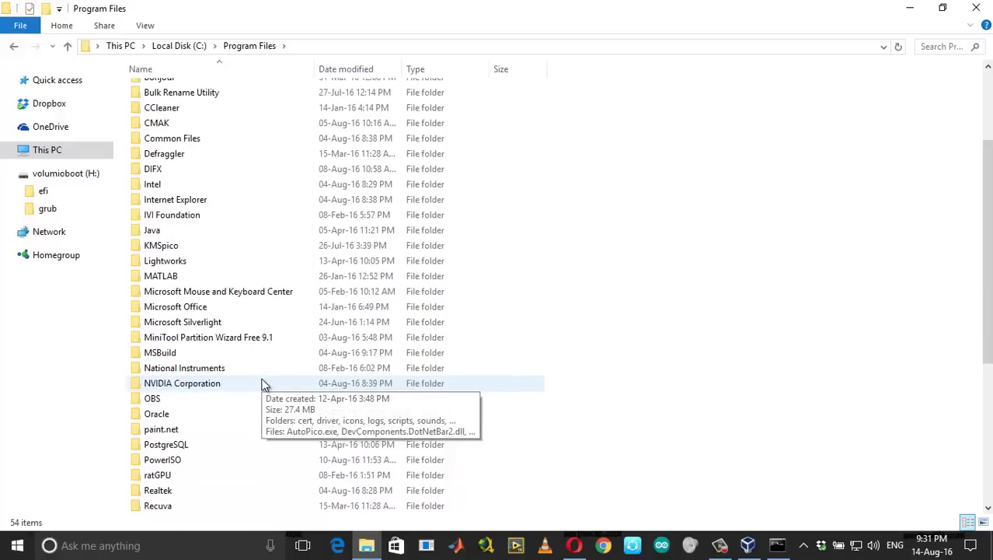
double_click(231, 414)
double_click(214, 92)
click(395, 47)
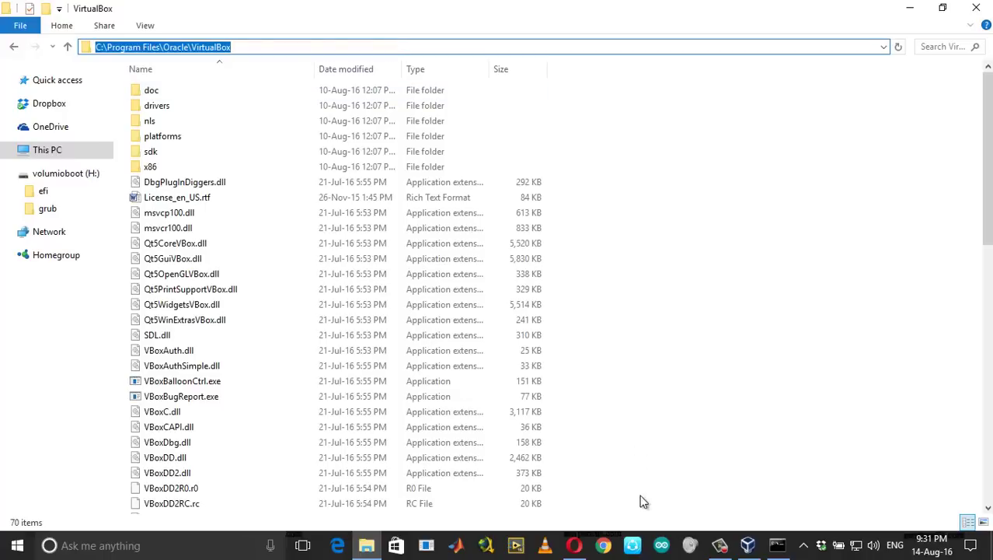
click(777, 545)
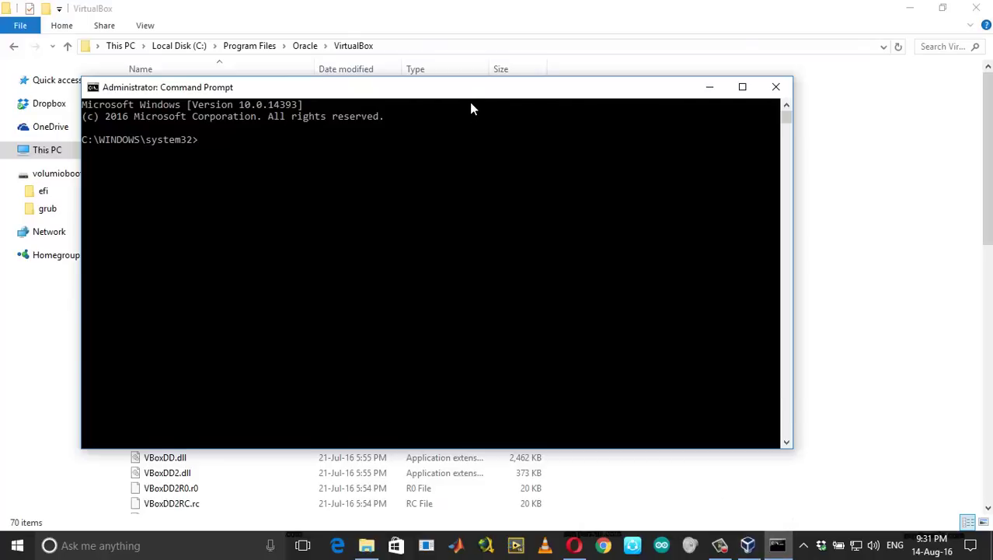
Change into C:\Program Files\Oracle\VirtualBox and paste the createrawvmdk command for C:\usb.vmdk
drag(471, 94, 590, 144)
text(cd)
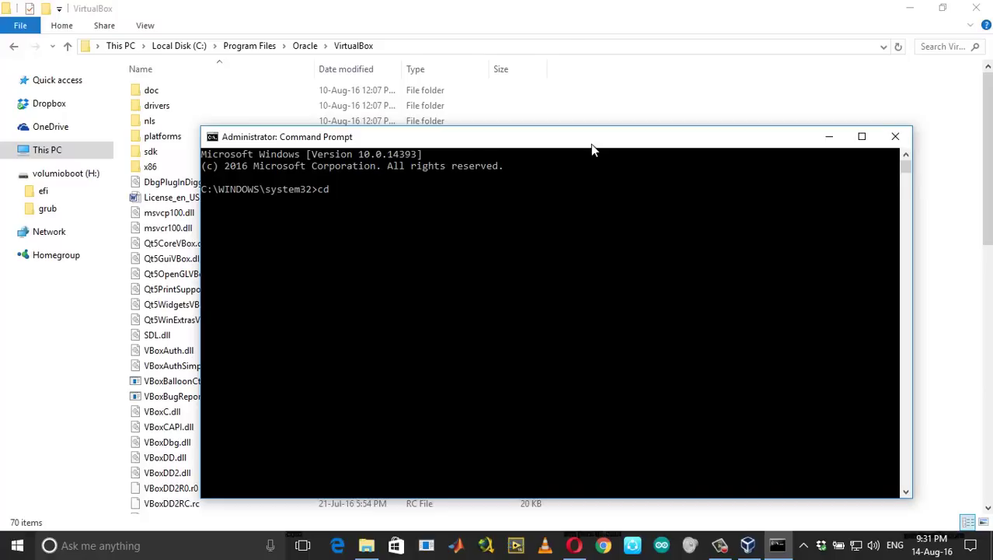
text( C:\Program Files)
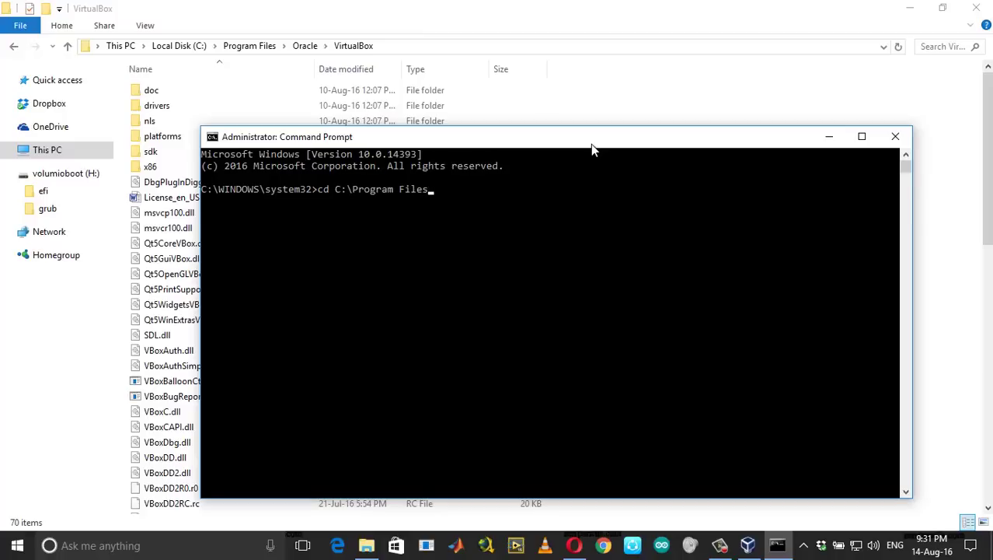
text(\Oracle\Virtual)
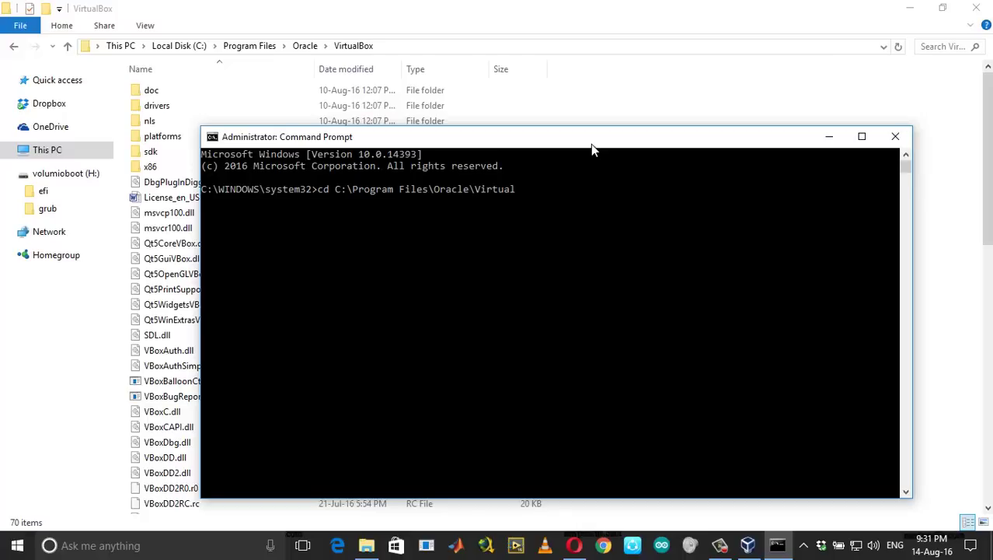
text(Box)
key(Return)
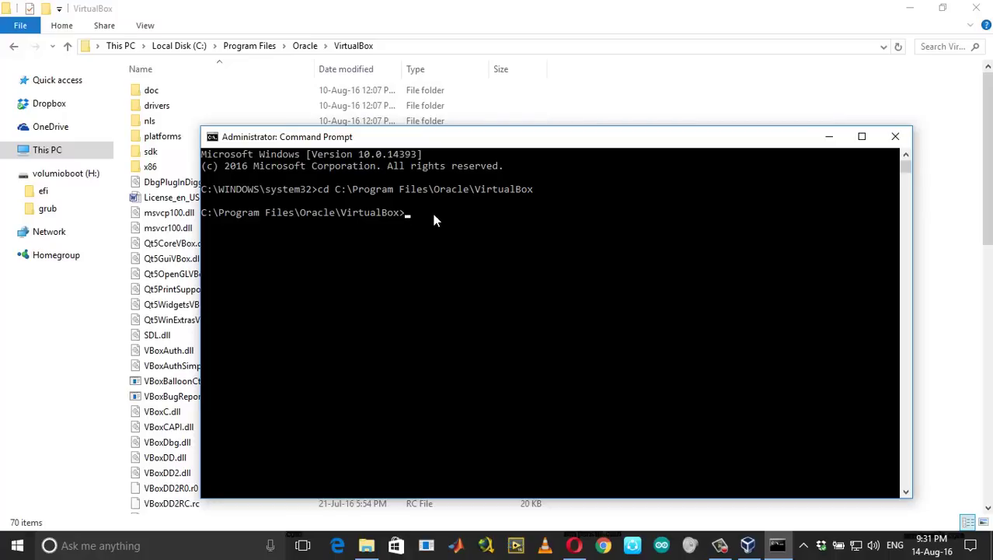
text(VBoxManage internalcommands createrawvmdk -filename C:\usb.vmdk -rawdisk \\.\PhysicalDrive#)
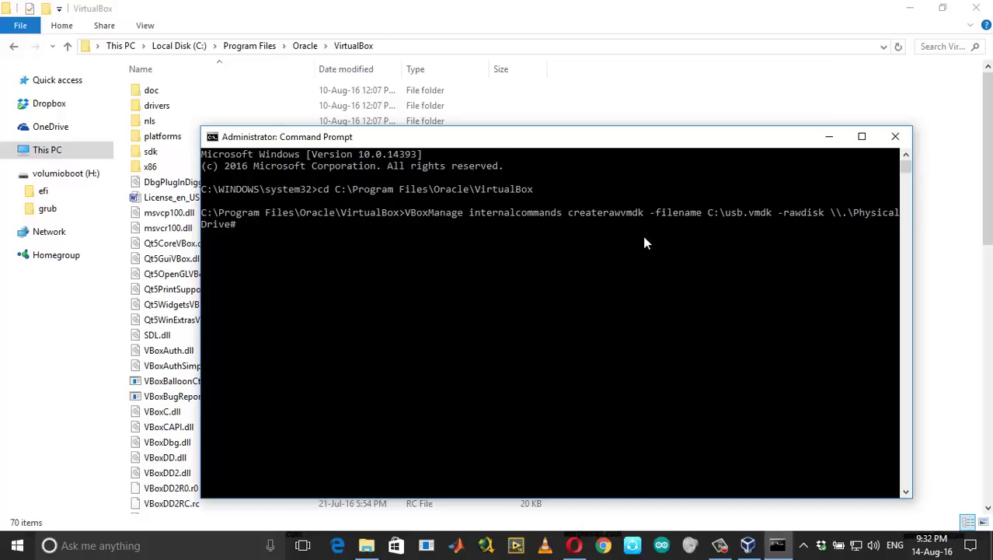
click(155, 548)
text(disk)
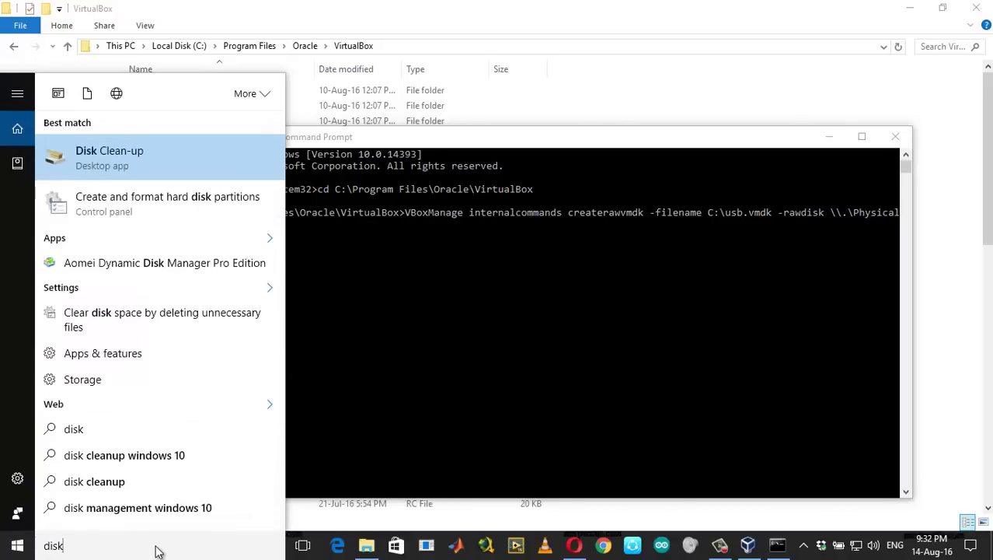
key(Down)
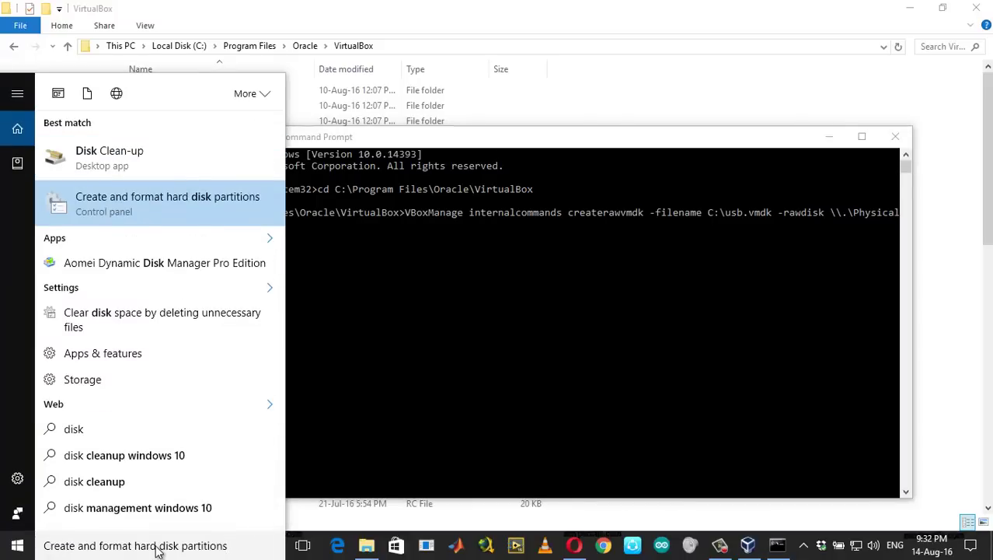
click(373, 337)
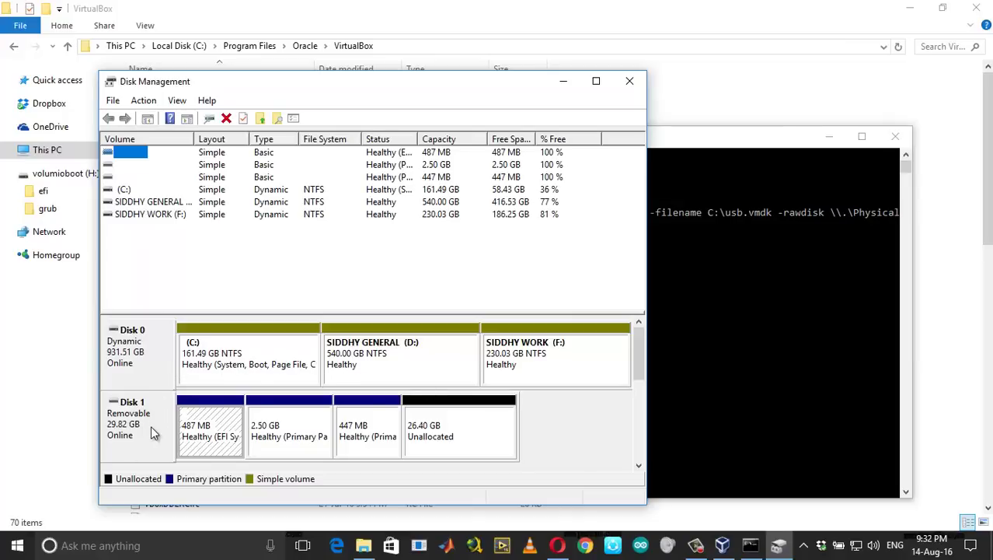
mouse_move(641, 356)
mouse_down()
mouse_move(640, 412)
mouse_move(642, 354)
mouse_up()
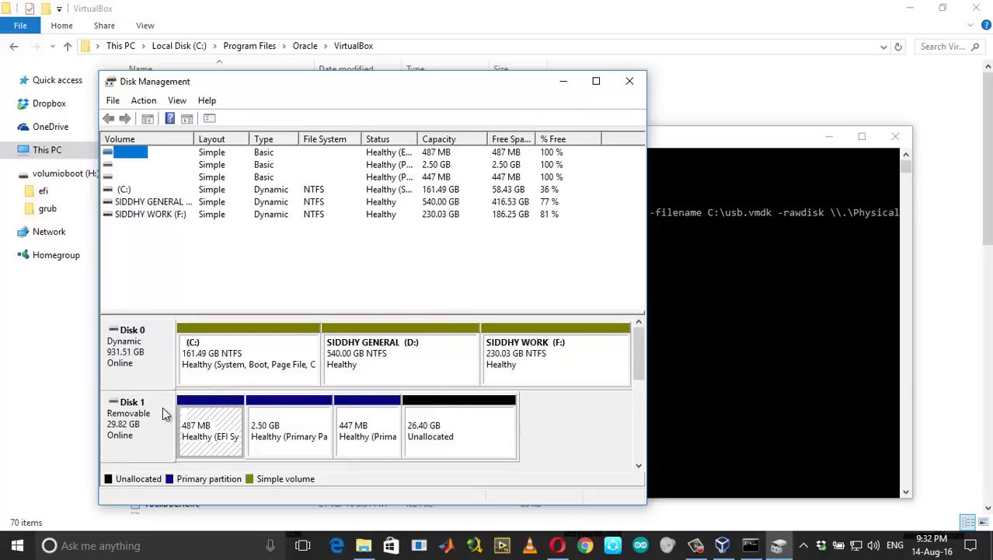
click(631, 81)
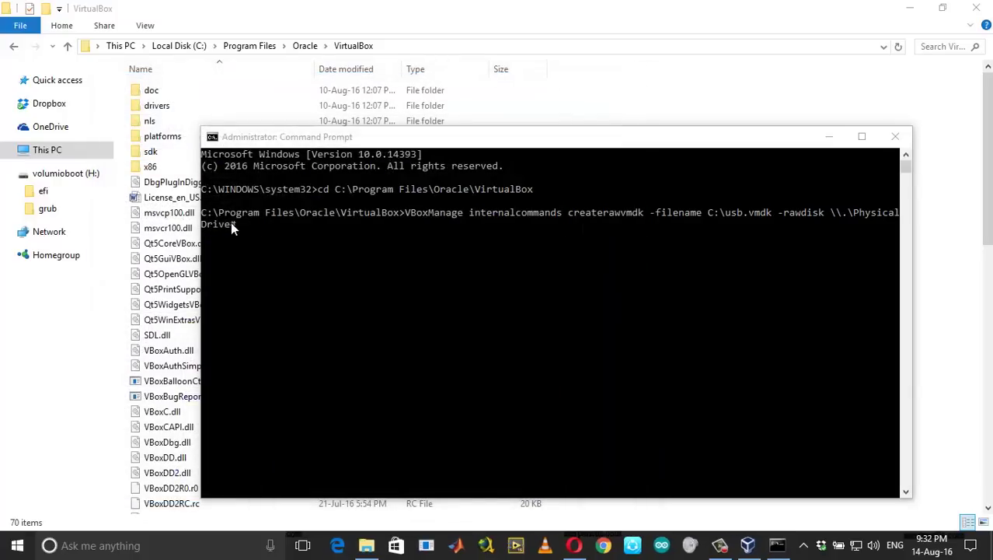
click(232, 225)
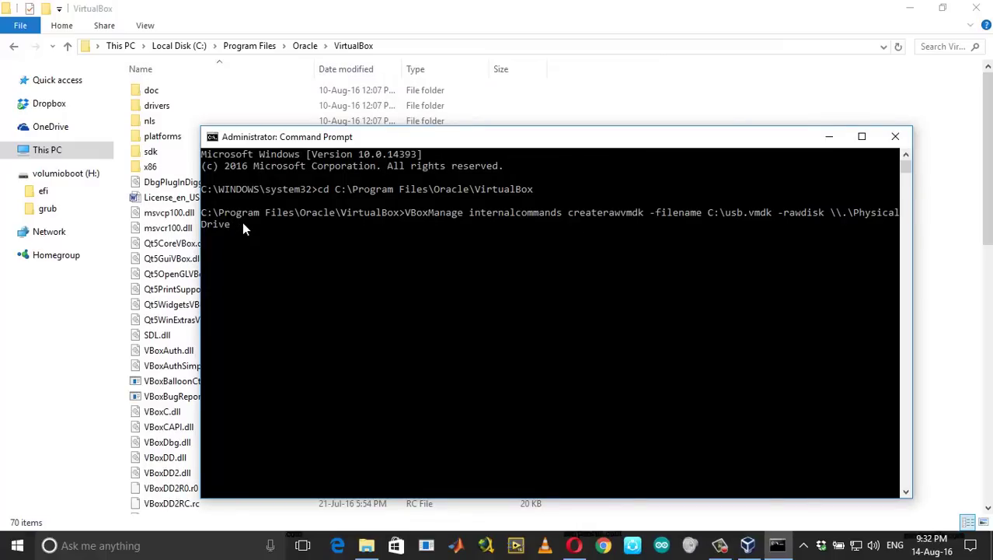
Point the command at PhysicalDrive1 and run it to create C:\usb.vmdk
text(1)
click(713, 213)
right_click(714, 219)
click(712, 221)
click(710, 213)
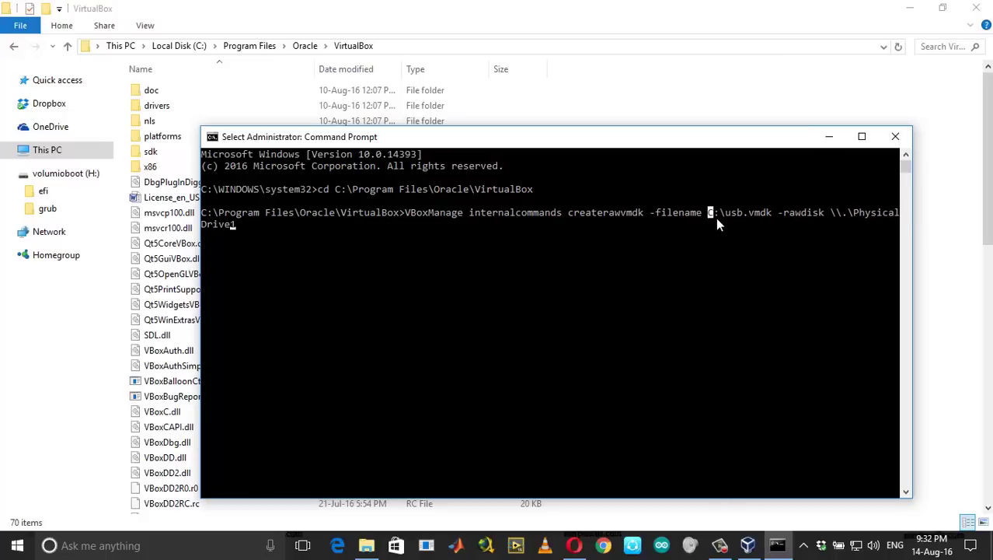
click(617, 235)
right_click(619, 236)
key(Return)
key(super+Up)
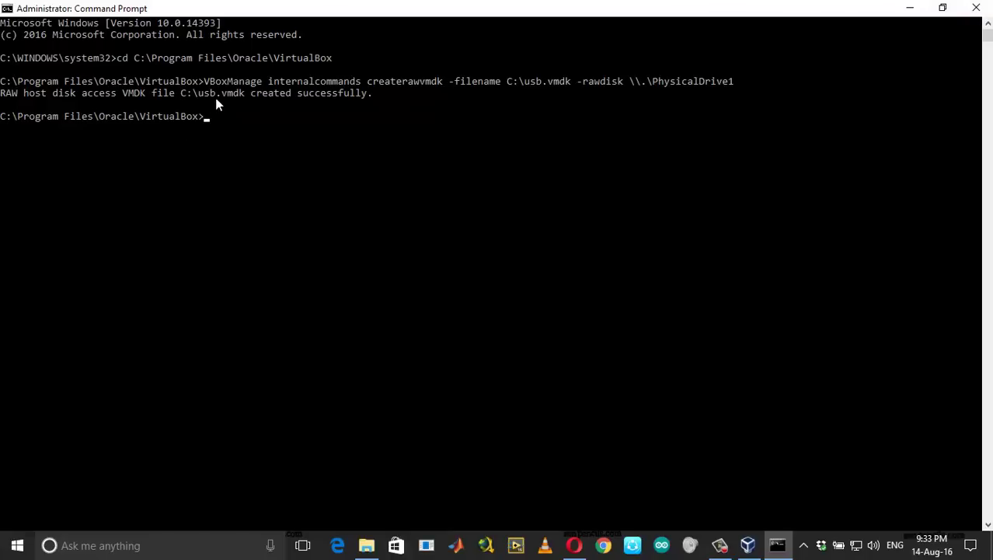
Close the console and cut usb.vmdk from the root of drive C:
click(976, 8)
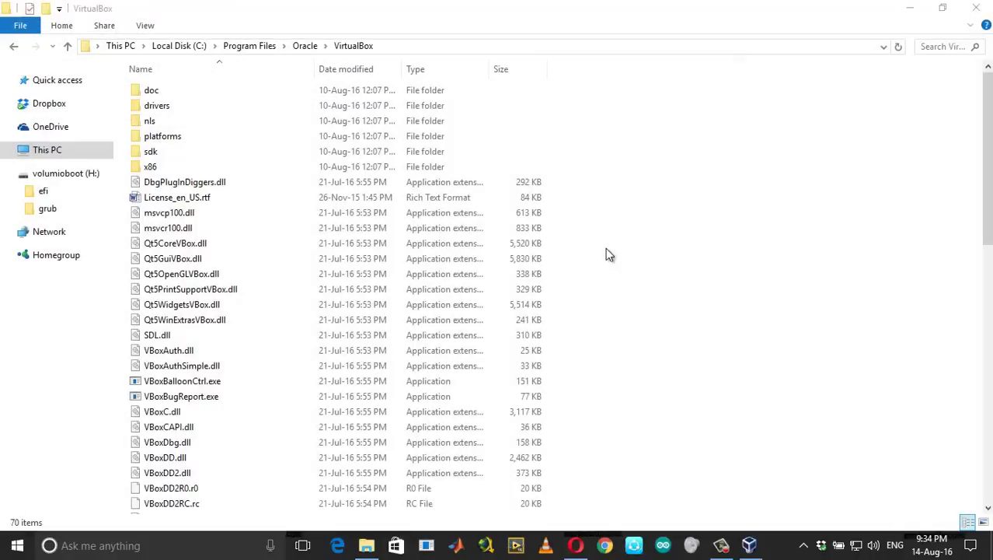
click(186, 46)
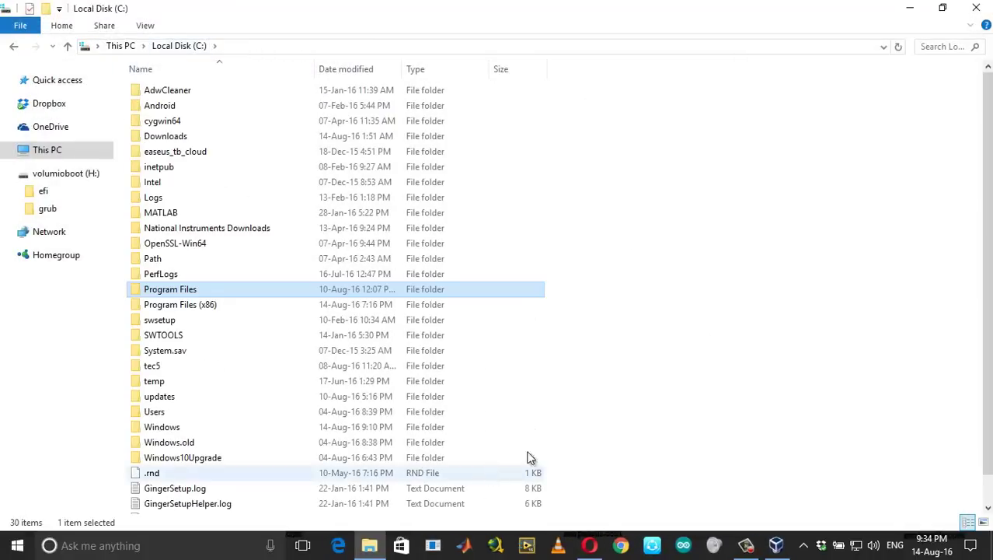
scroll(513, 461, down, 1)
click(661, 461)
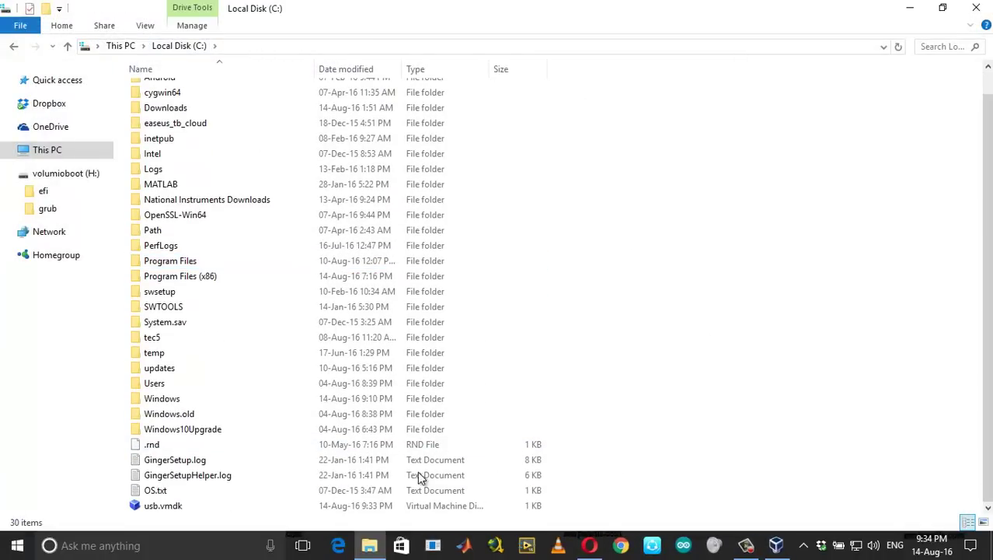
click(243, 506)
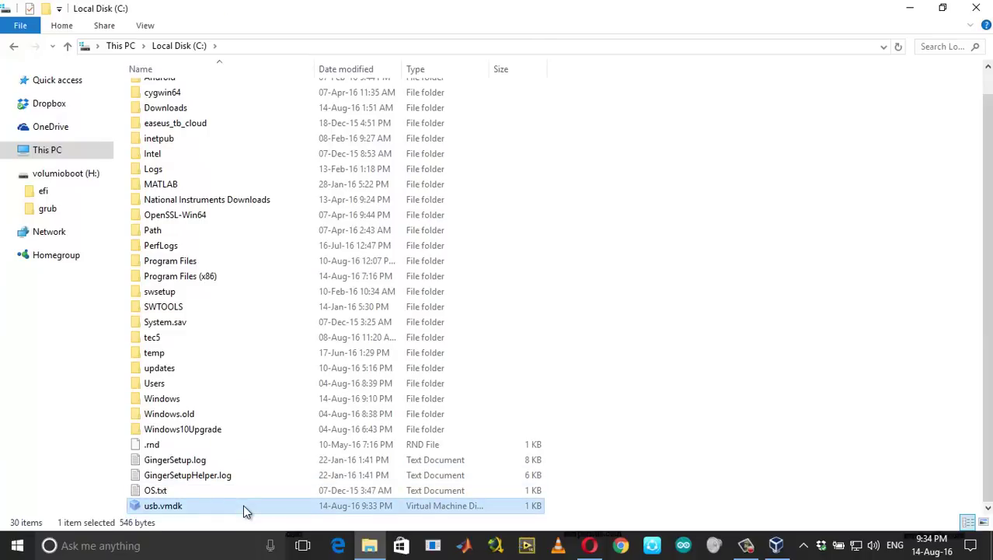
Paste usb.vmdk into the user's VirtualBox VMs\Volumio folder, approve the move, and close Explorer
scroll(243, 504, up, 1)
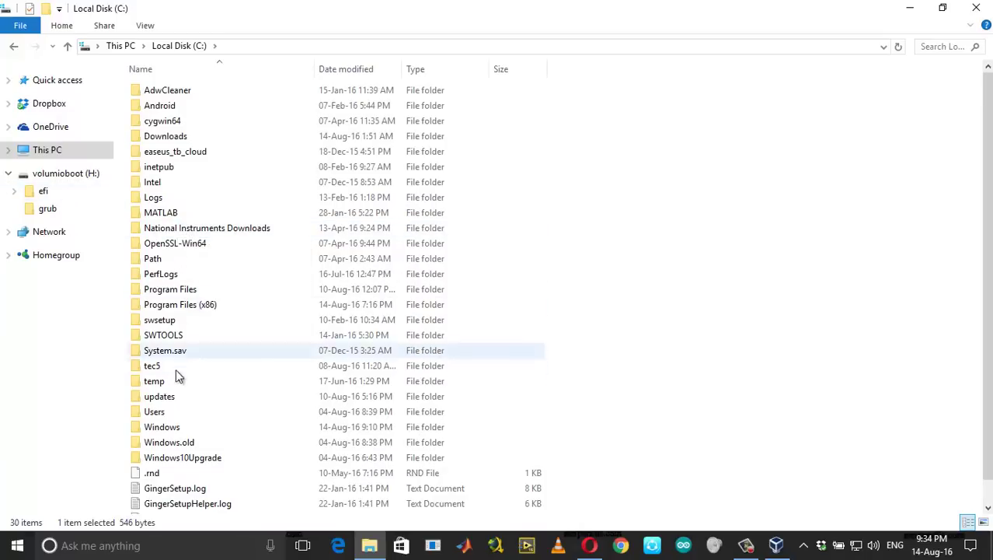
double_click(173, 411)
double_click(185, 166)
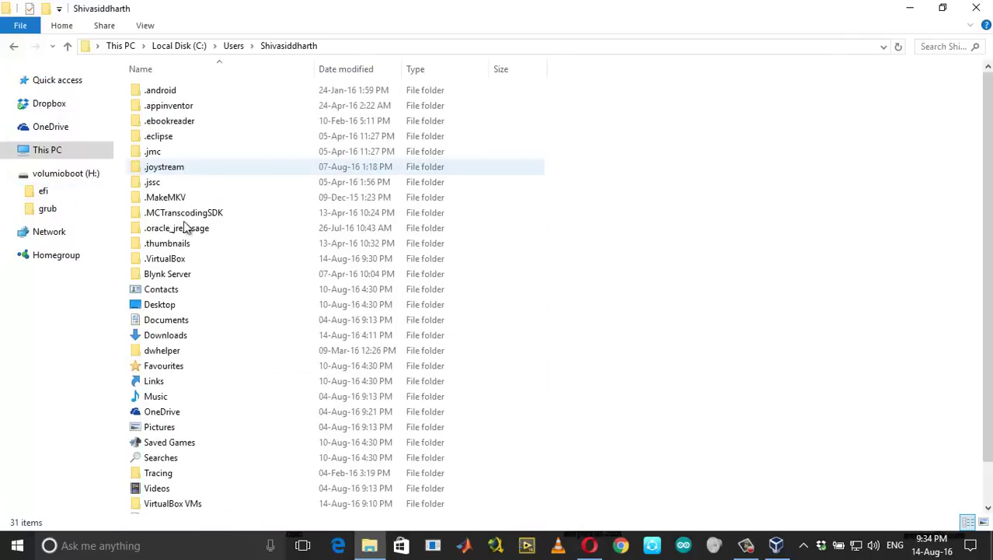
scroll(177, 461, down, 1)
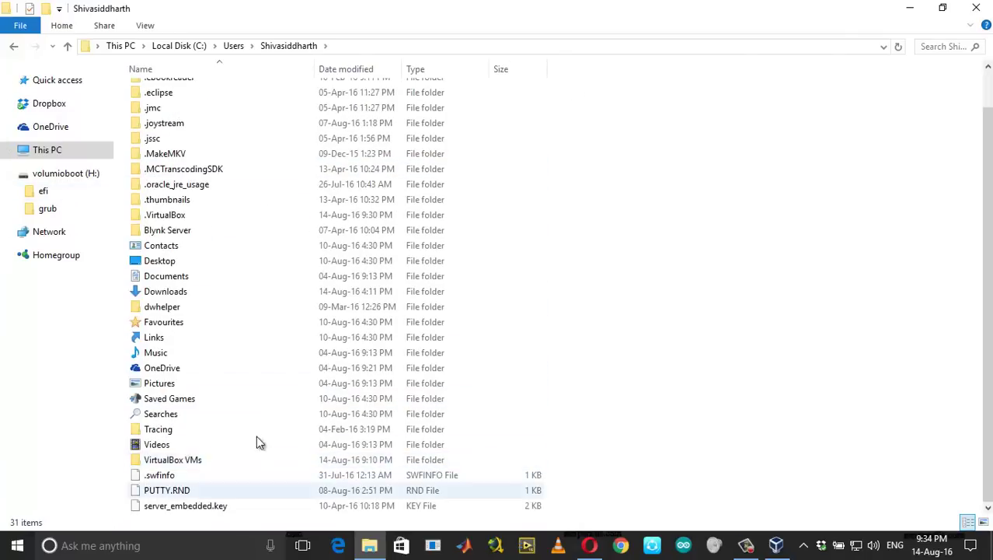
double_click(193, 461)
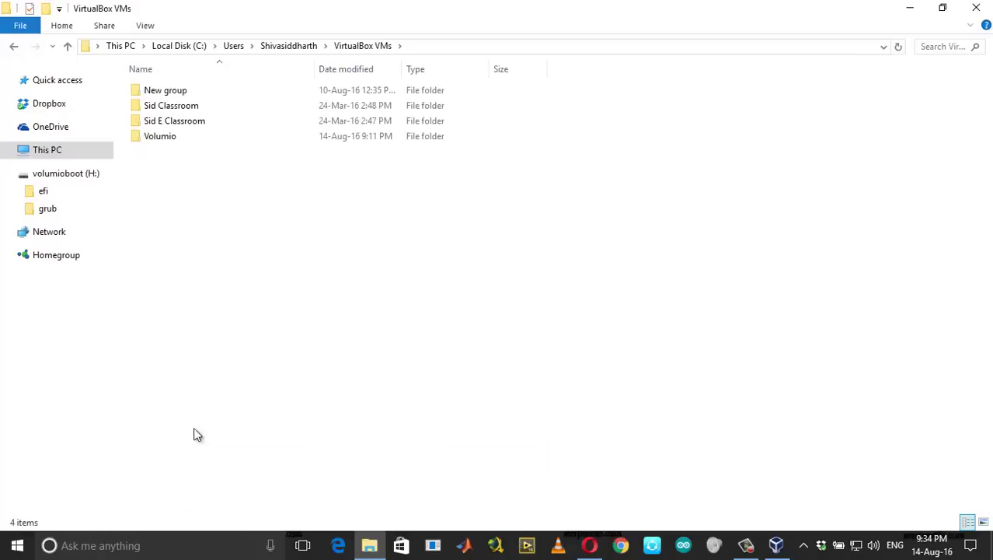
double_click(182, 143)
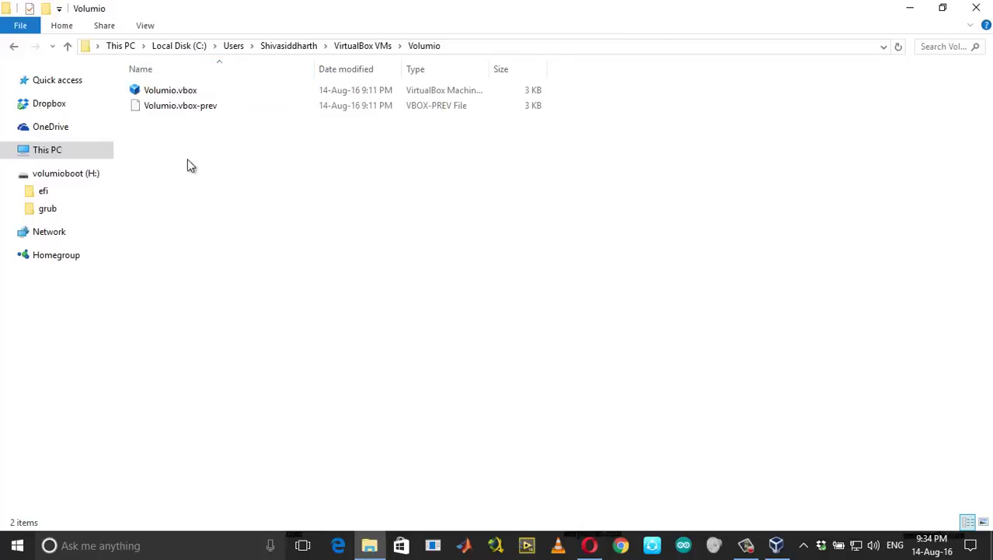
right_click(190, 155)
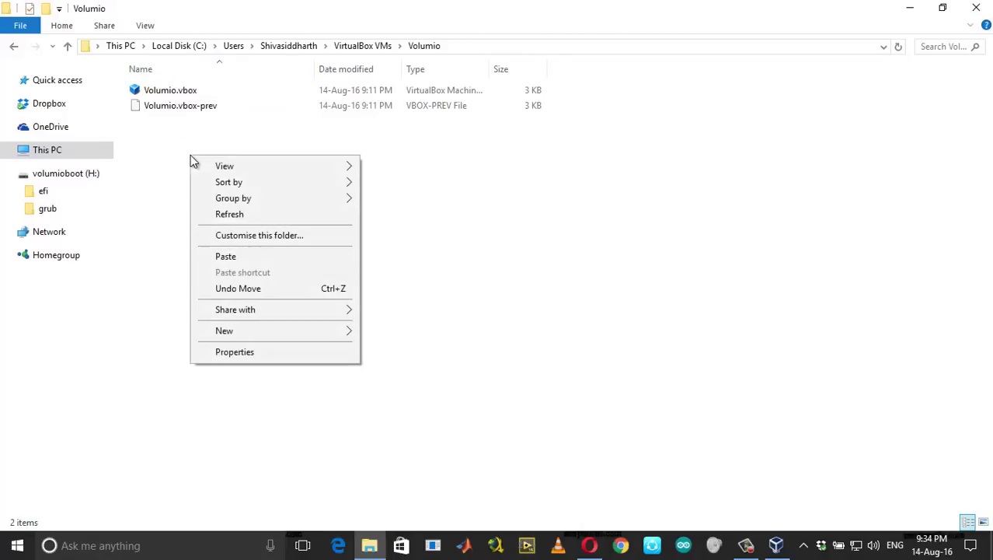
click(214, 256)
click(452, 178)
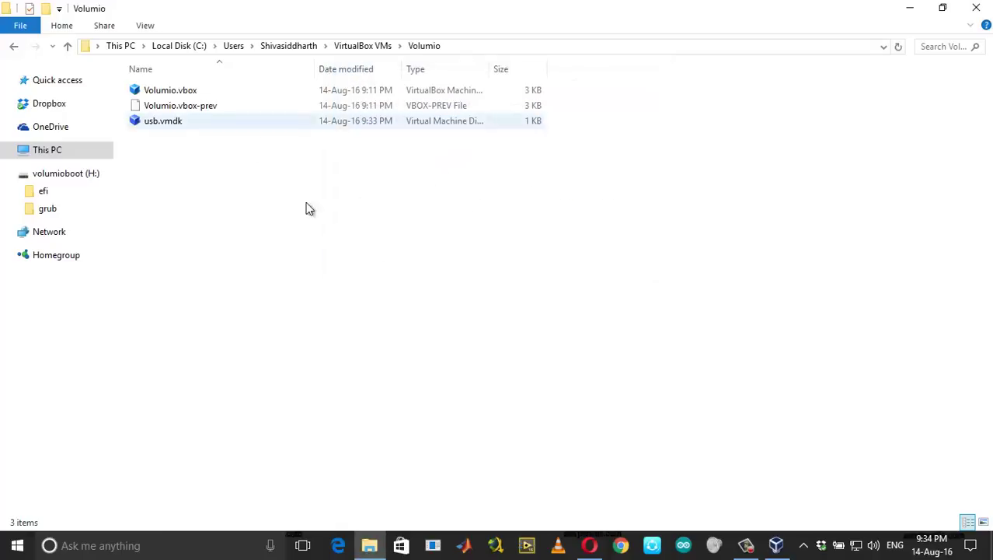
click(977, 8)
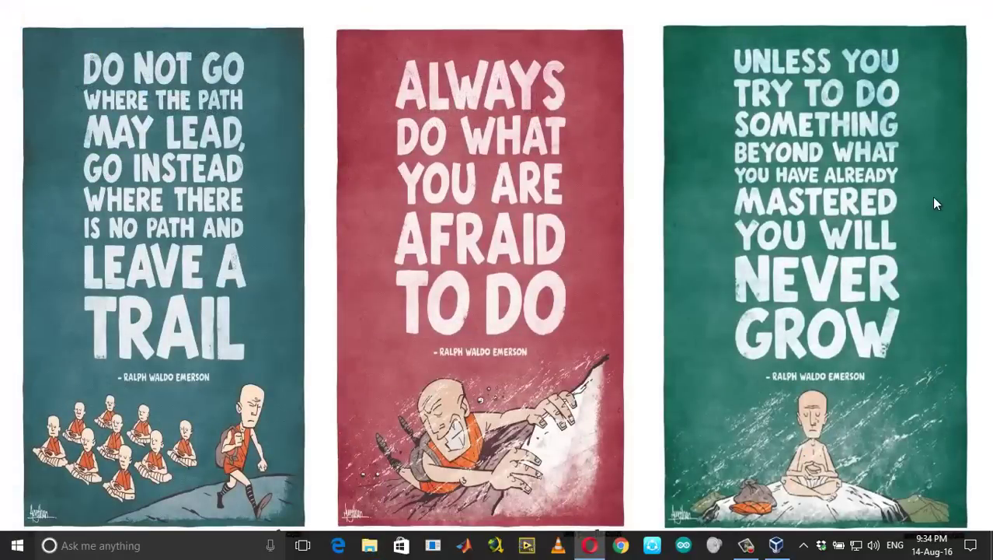
Attach usb.vmdk as an existing disk on Volumio's IDE controller, save, and start the VM
click(775, 545)
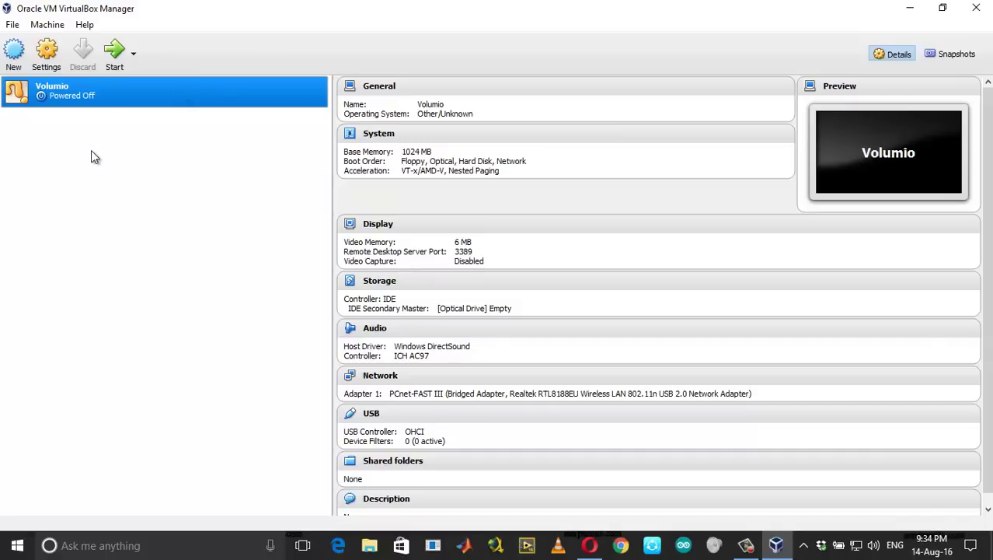
click(47, 55)
click(325, 199)
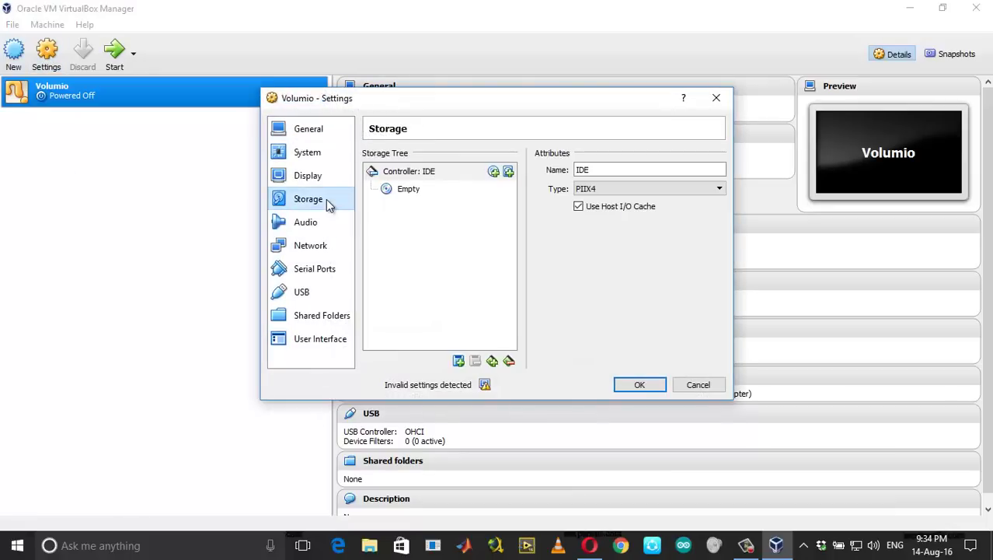
click(509, 172)
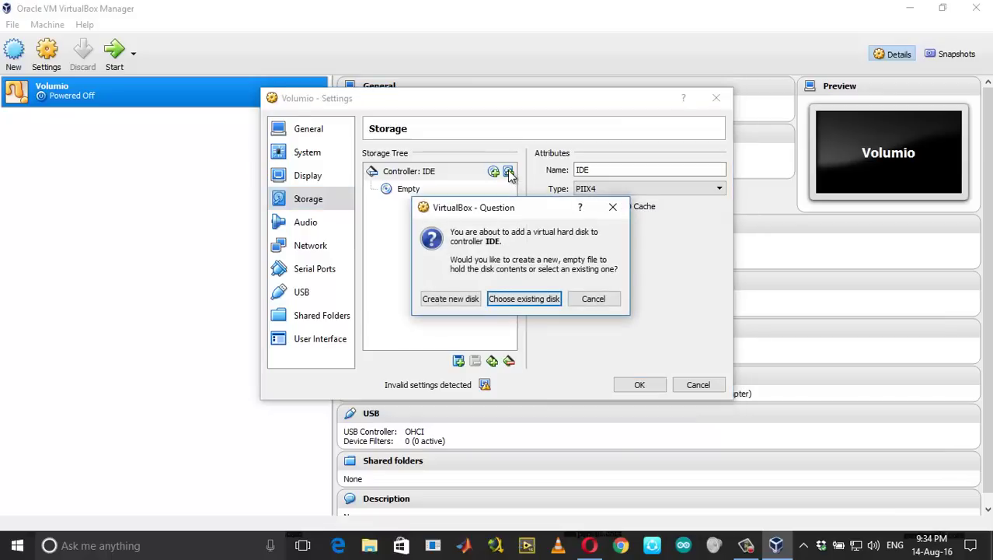
click(513, 302)
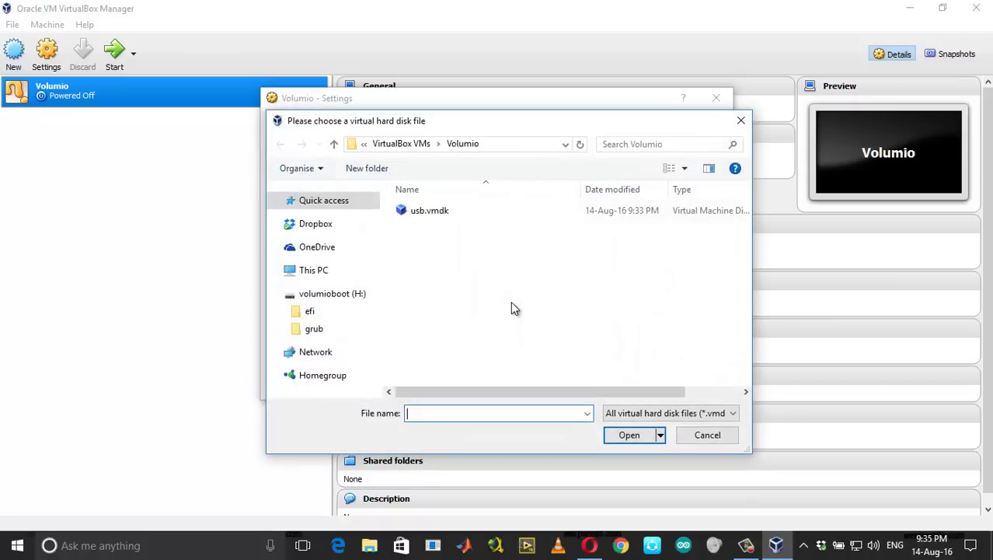
click(444, 216)
click(627, 435)
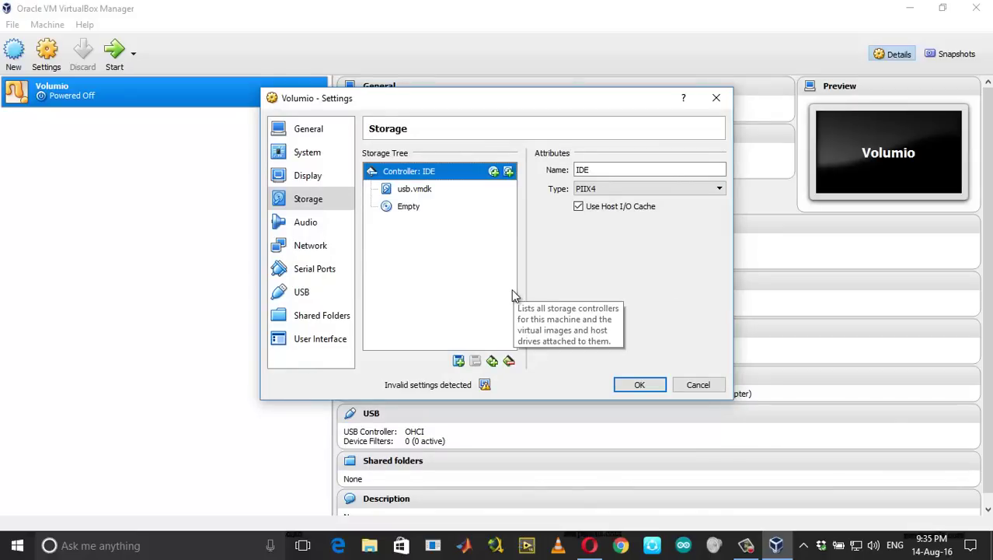
click(638, 384)
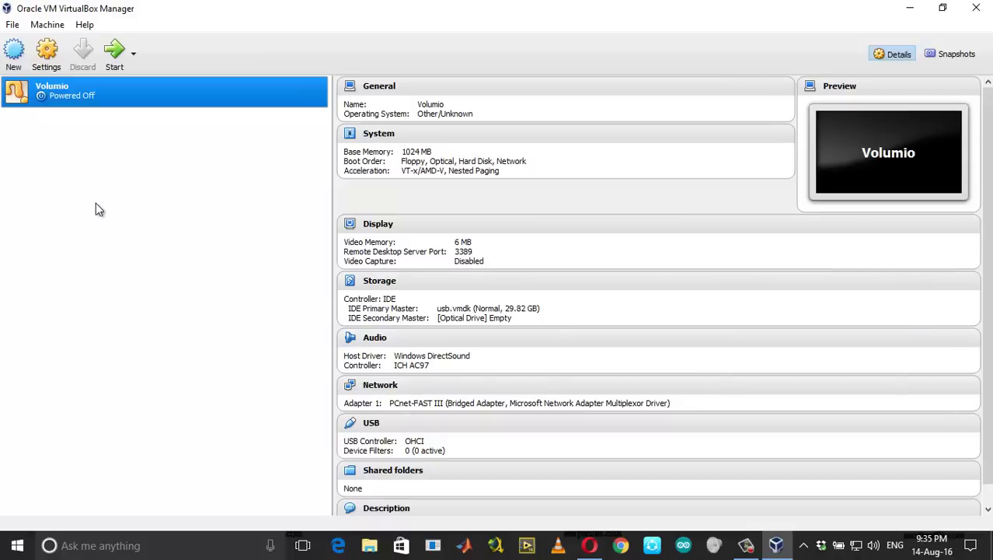
click(115, 57)
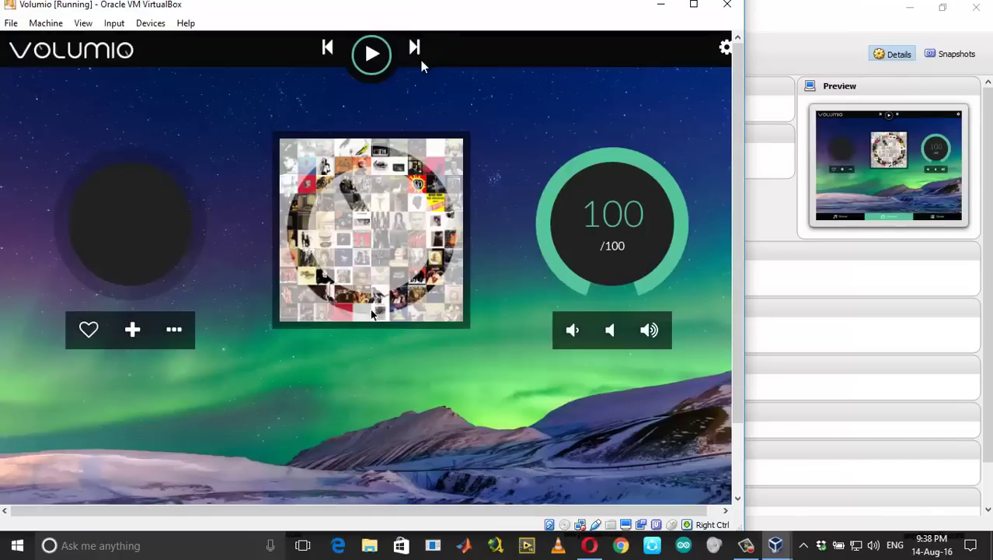
Maximize the VM and view Volumio's Network settings showing wired IP 192.168.1.149
click(696, 6)
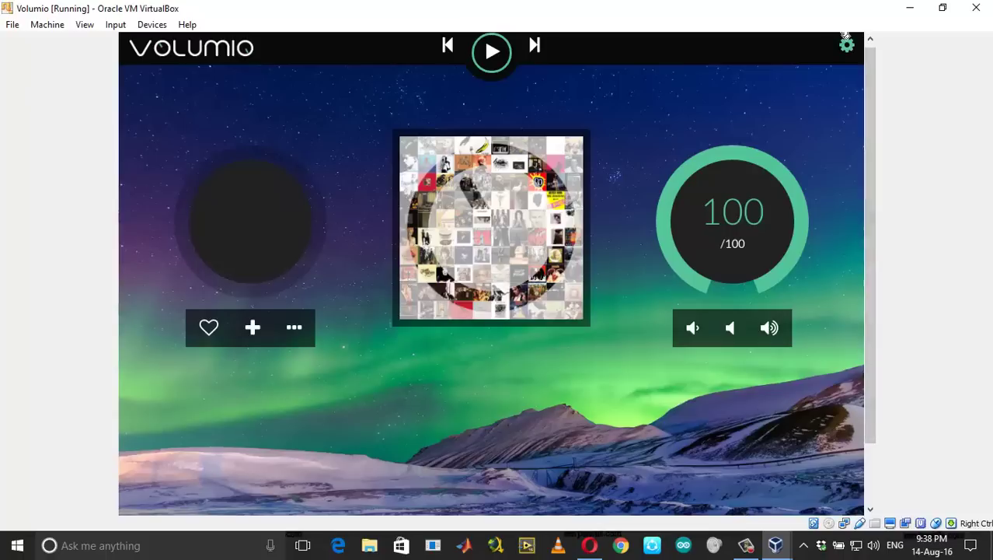
click(846, 47)
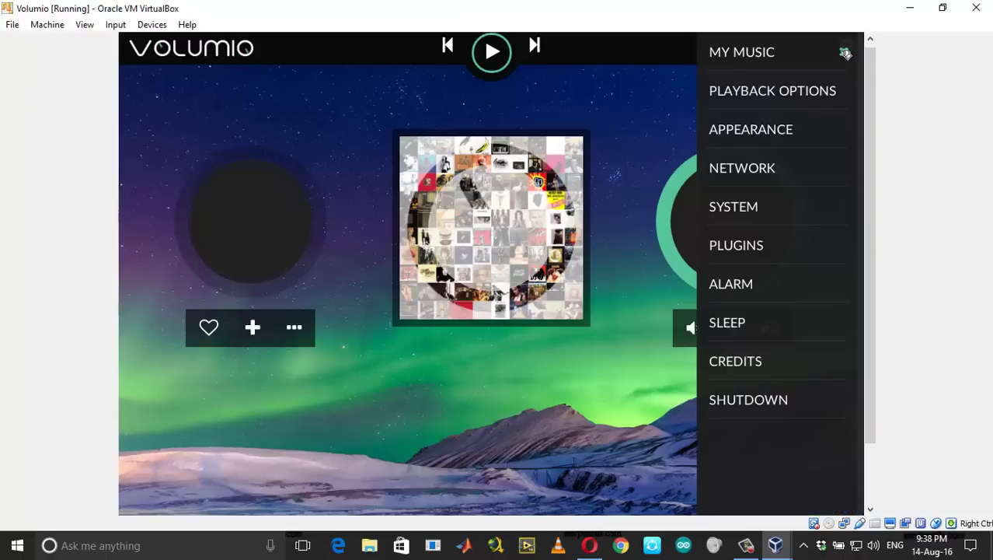
click(733, 176)
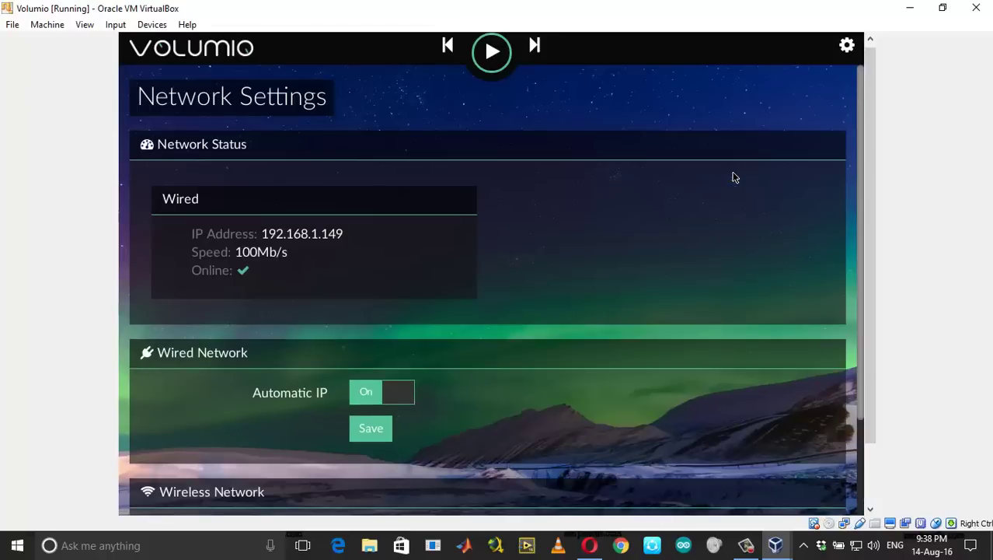
scroll(623, 321, down, 2)
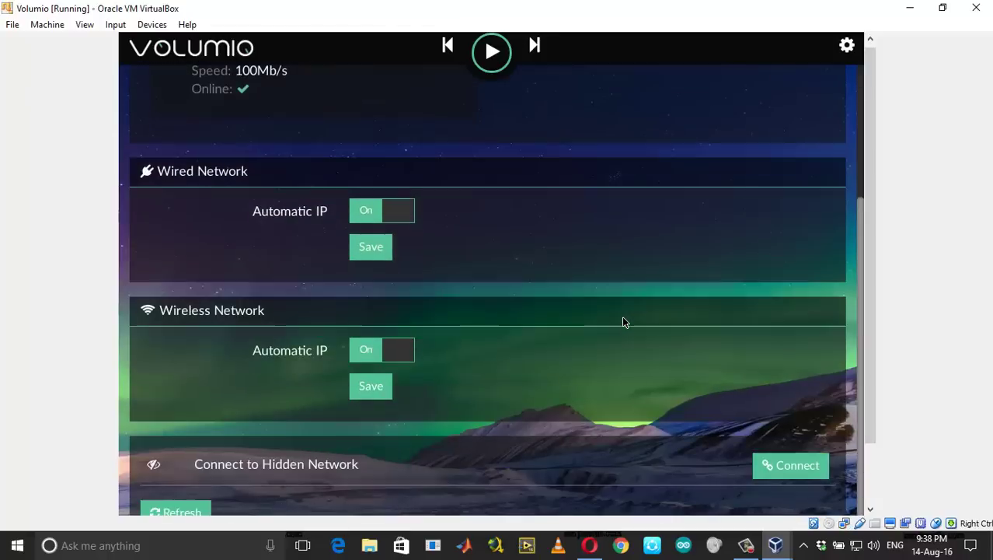
scroll(622, 321, up, 2)
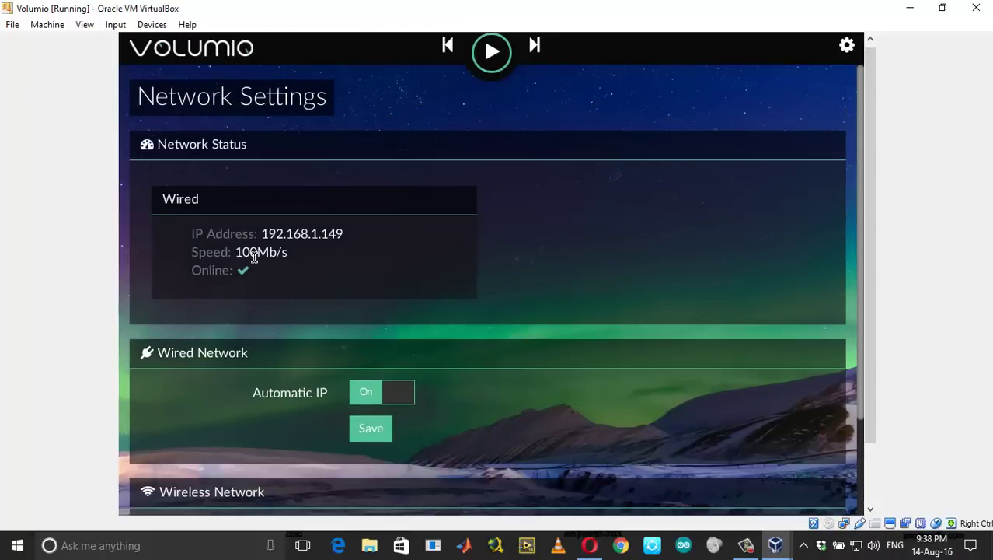
scroll(273, 267, down, 2)
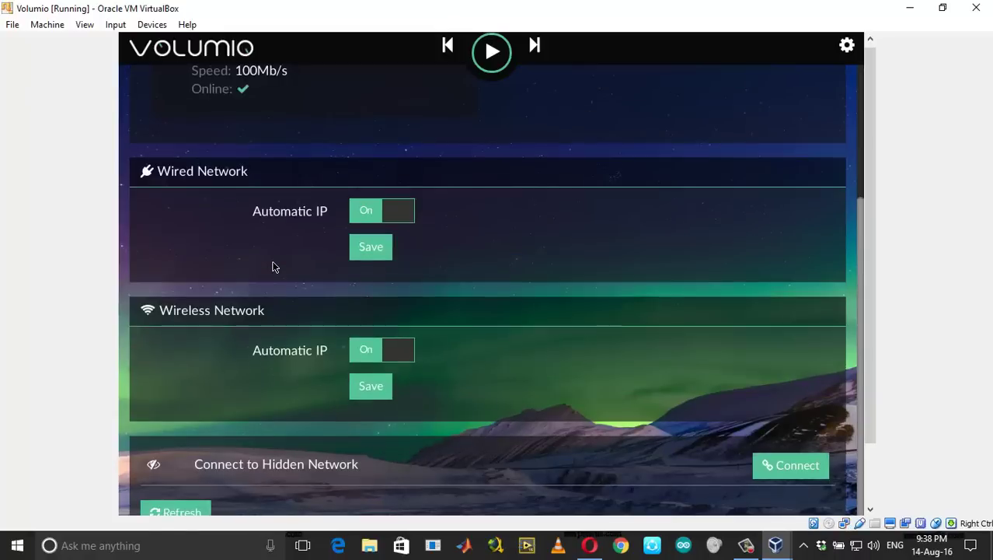
scroll(273, 266, up, 2)
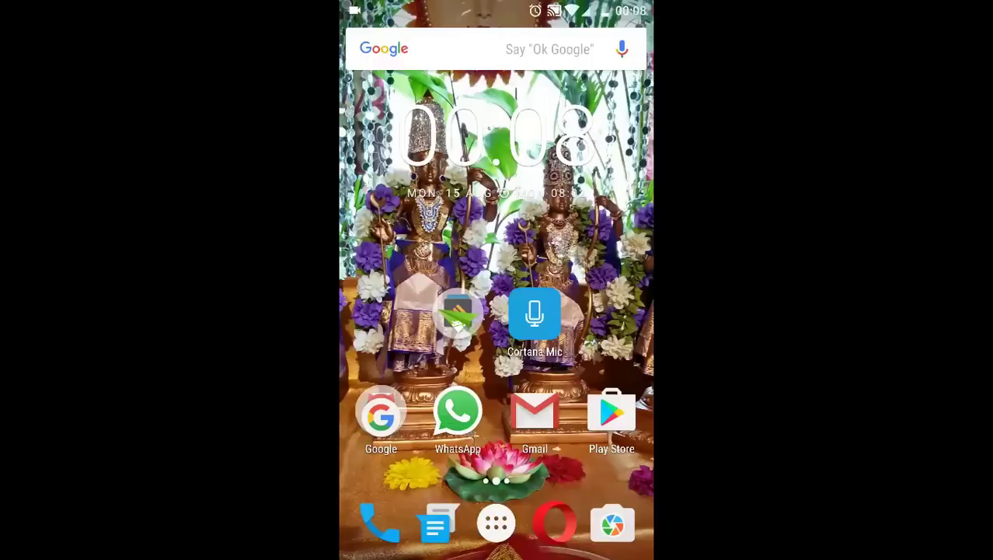
Launch Chrome from the phone's app drawer to load Volumio at 192.168.1.210/playback
click(496, 523)
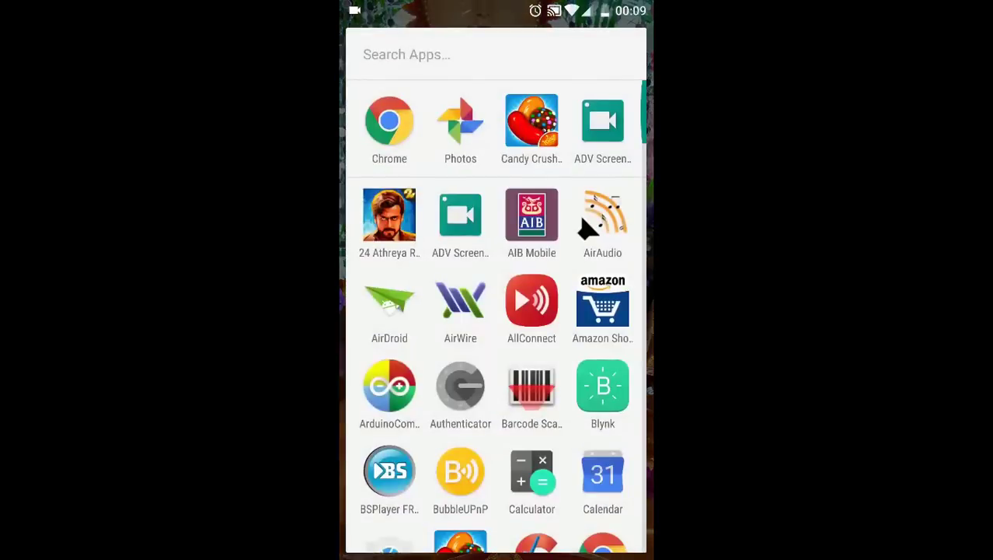
scroll(496, 311, down, 3)
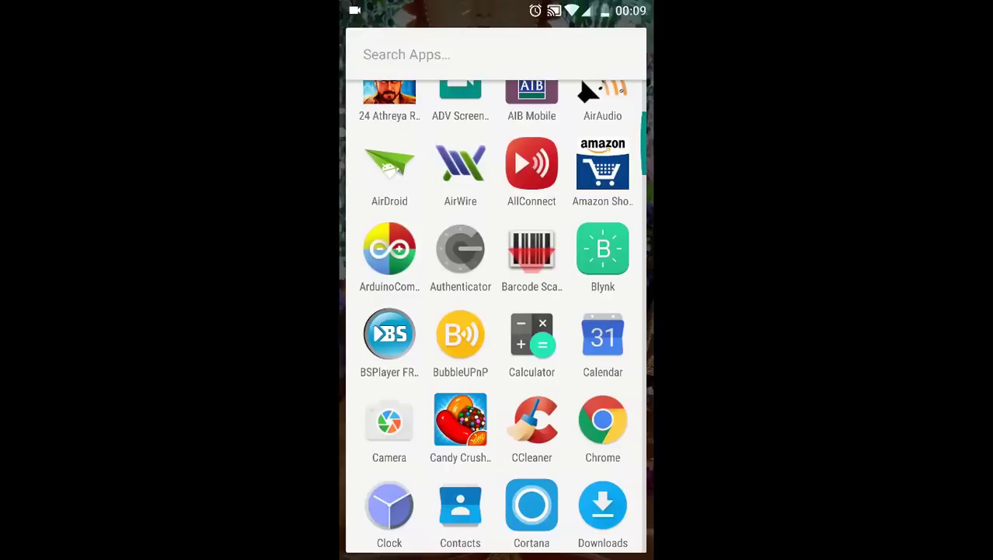
click(602, 420)
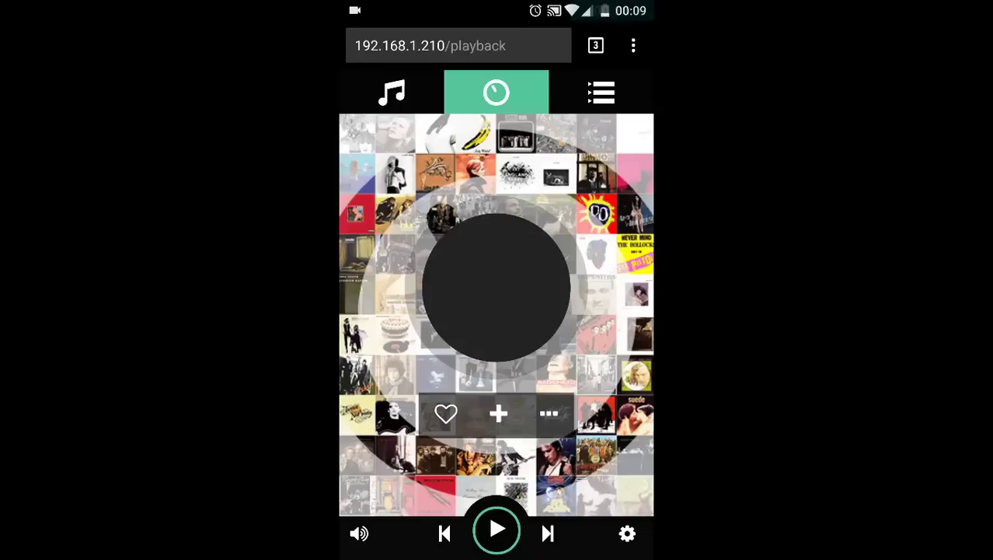
In My Music settings, name a new network drive DRIVE with NAS IP 192.168.1.1
click(627, 533)
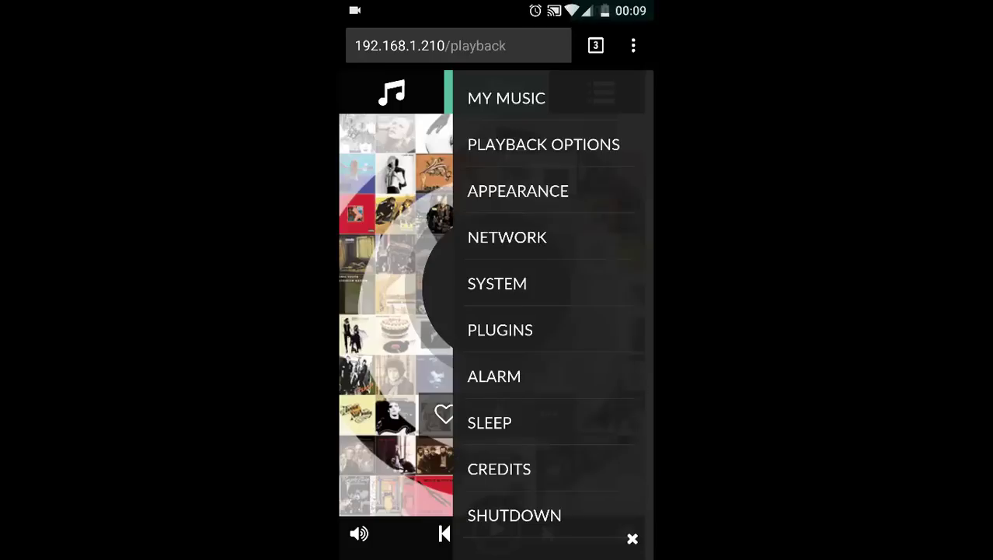
click(506, 98)
scroll(498, 310, down, 1)
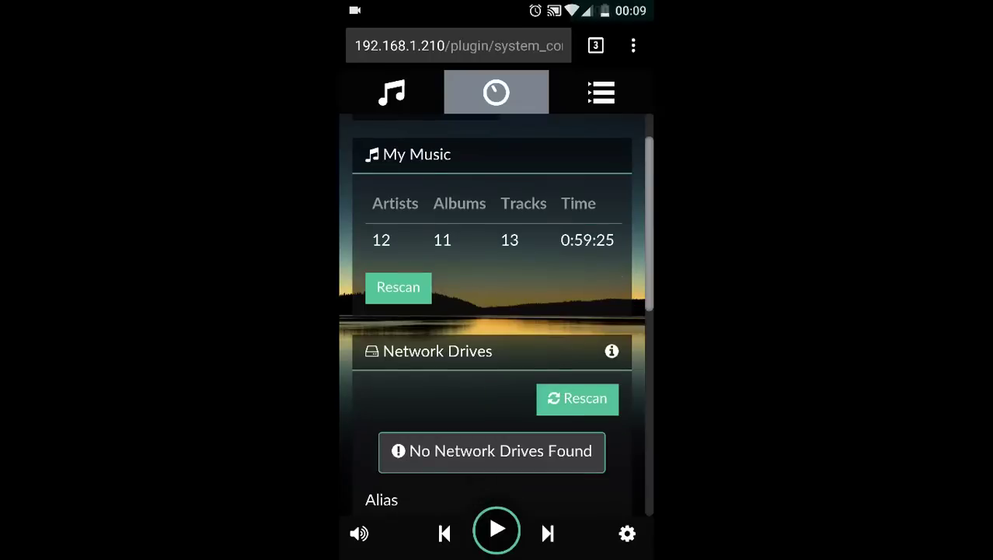
scroll(498, 310, down, 5)
click(488, 304)
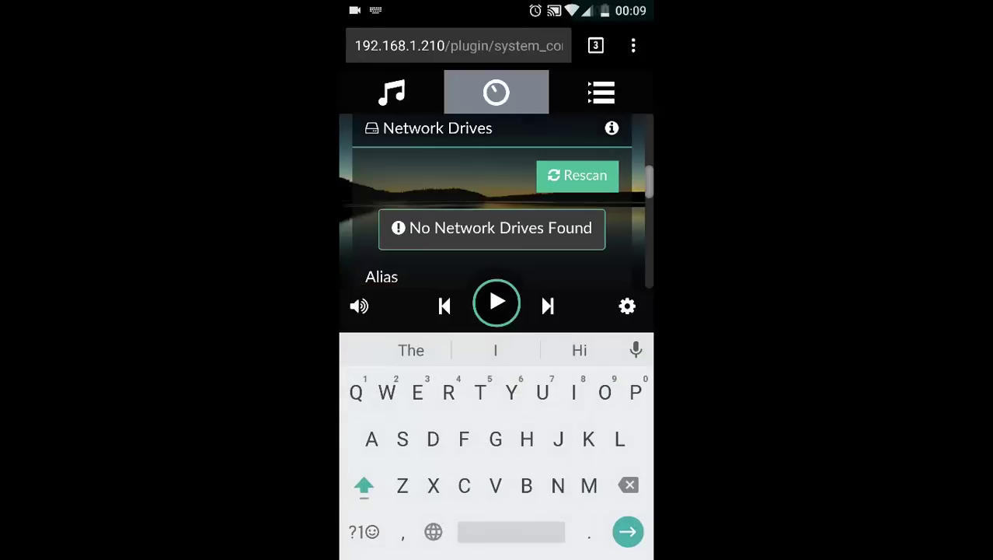
text(DRI)
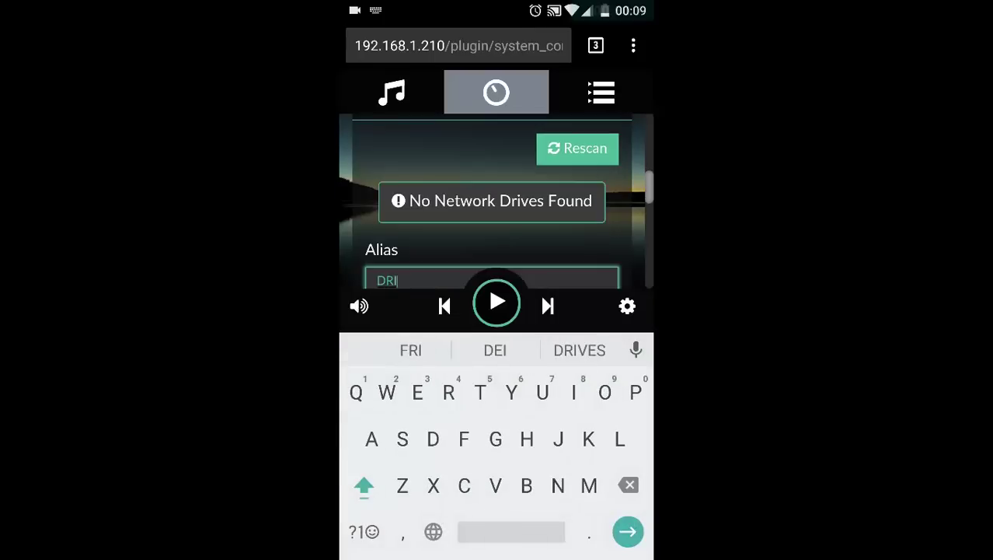
text(VE)
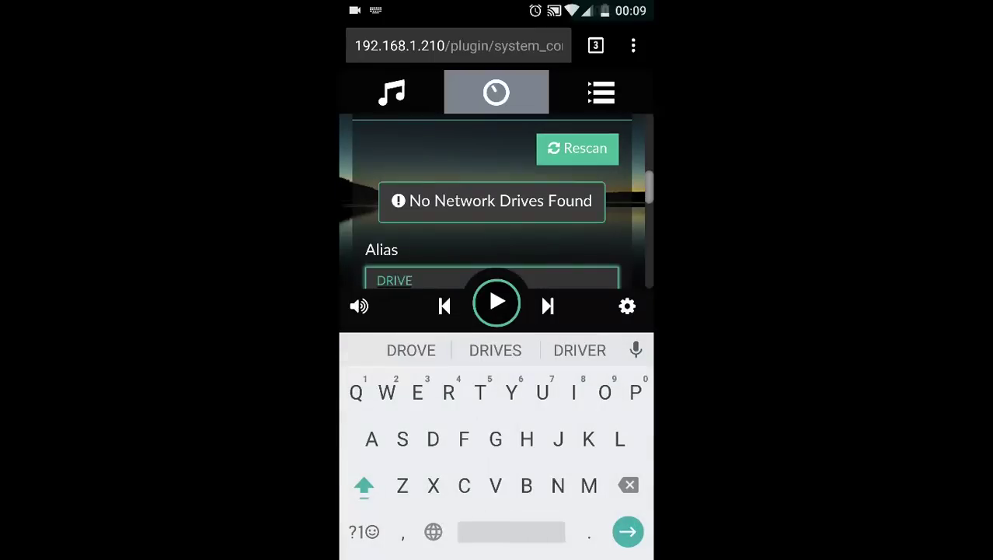
key(Escape)
click(491, 388)
click(359, 531)
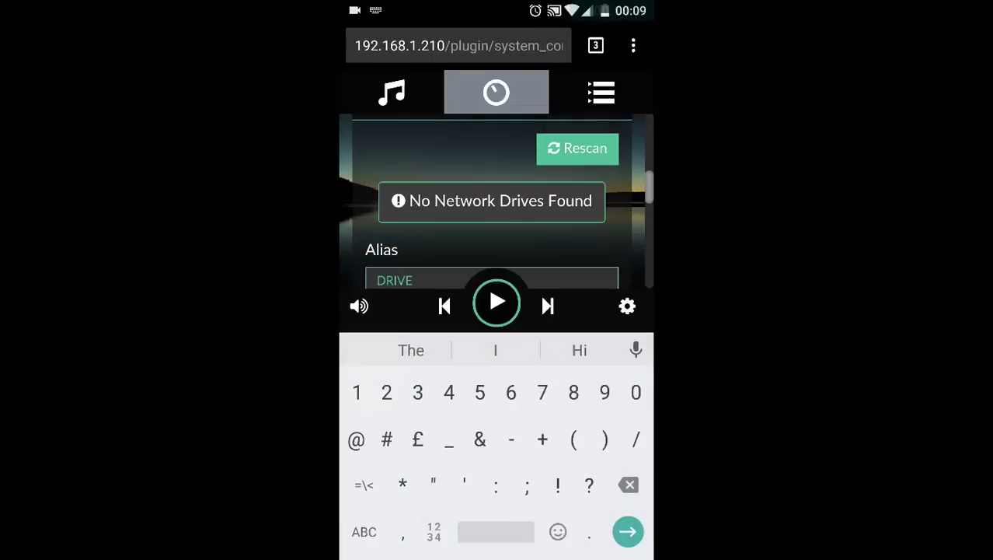
text(192.1)
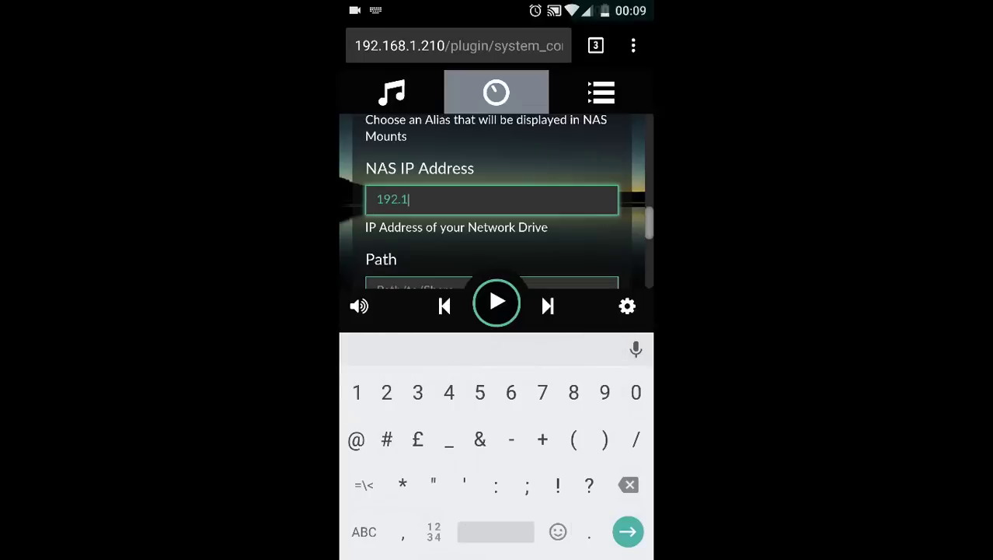
text(68.1.1)
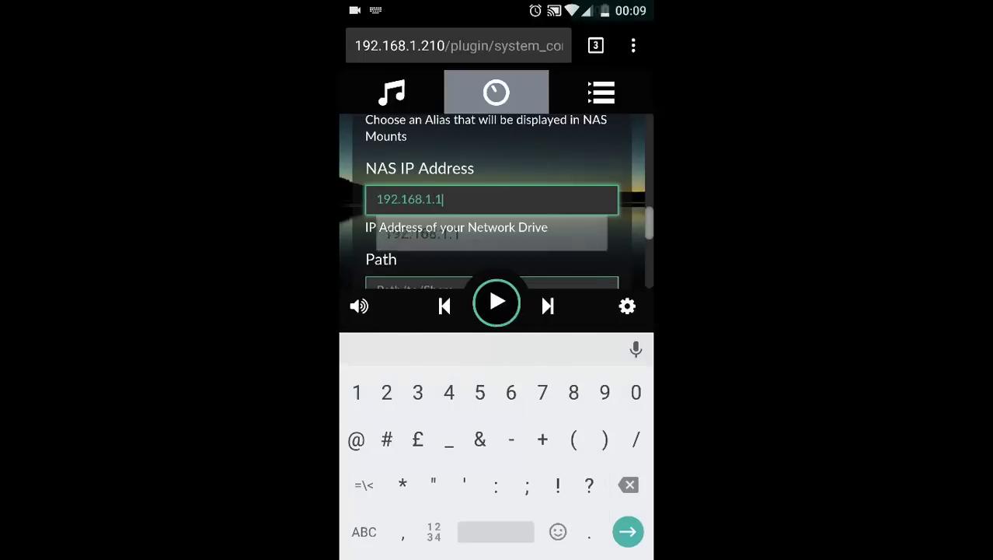
click(416, 234)
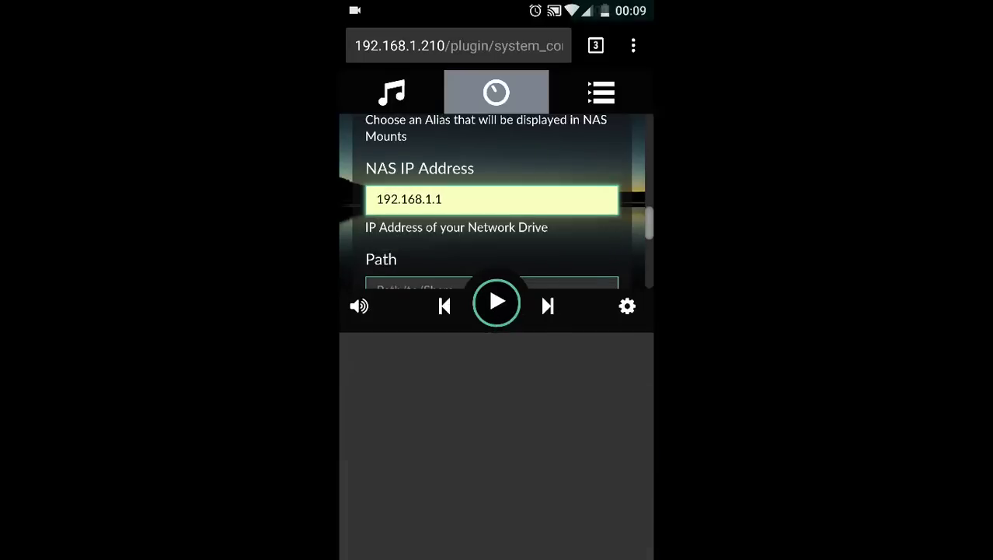
Enter /media/RECOVERY as the network drive's share path
click(492, 290)
click(356, 532)
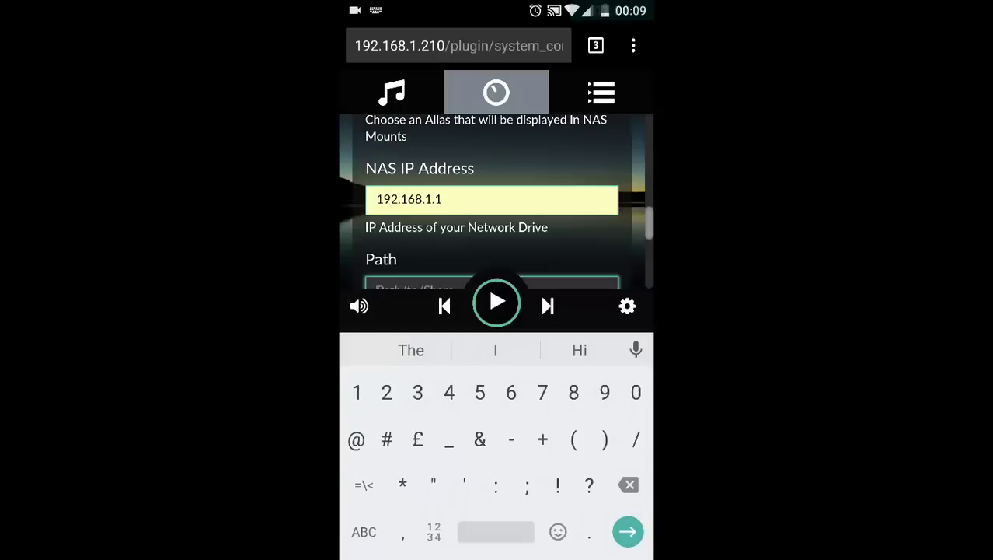
text(/?)
key(BackSpace)
click(364, 532)
text(media)
click(363, 532)
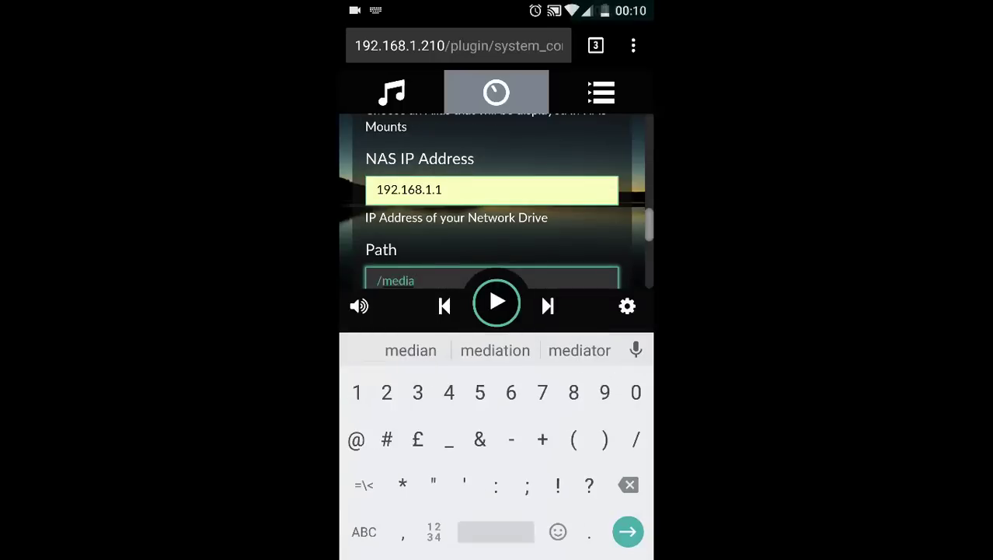
text(/)
click(363, 531)
double_click(364, 485)
text(REC)
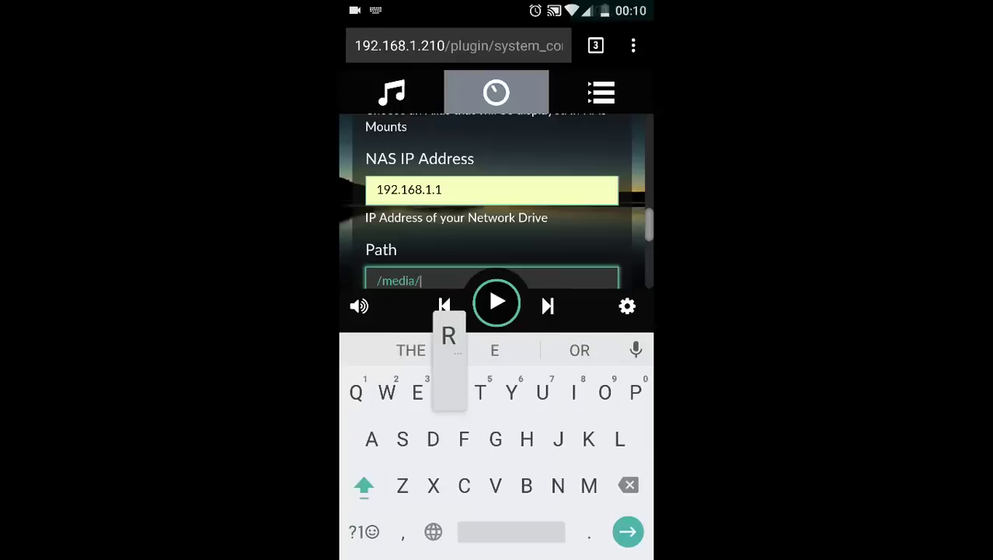
text(OVERY)
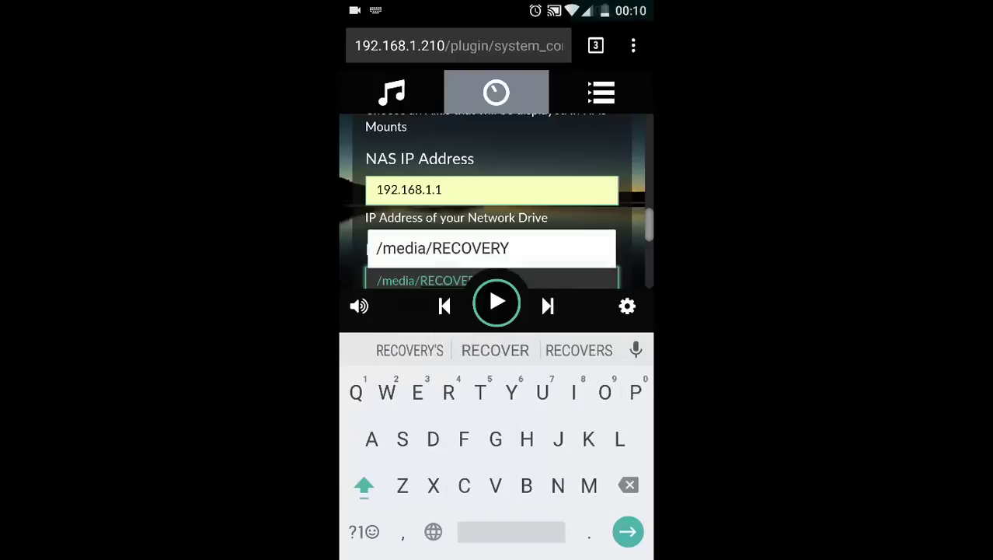
click(442, 314)
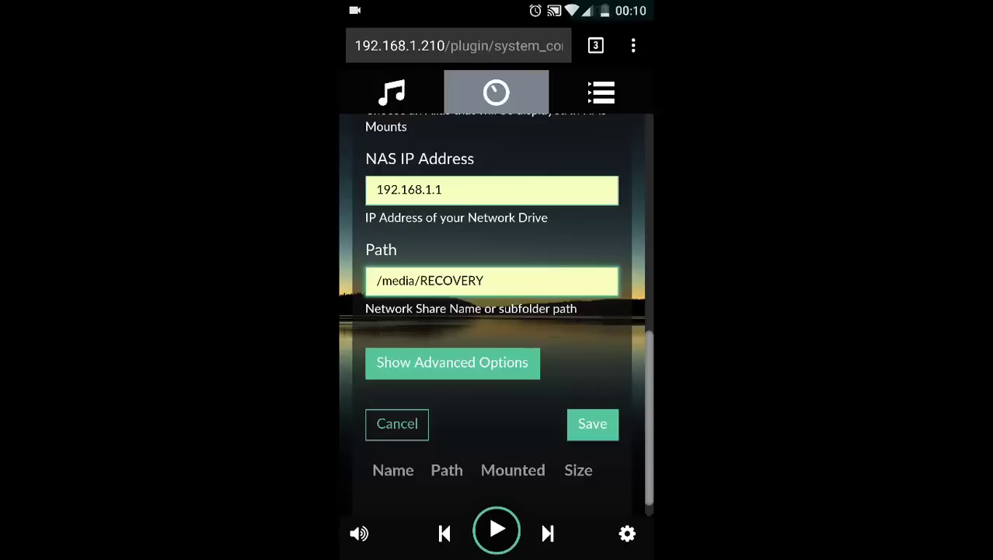
Set the file share type to nfs in the advanced options
click(453, 362)
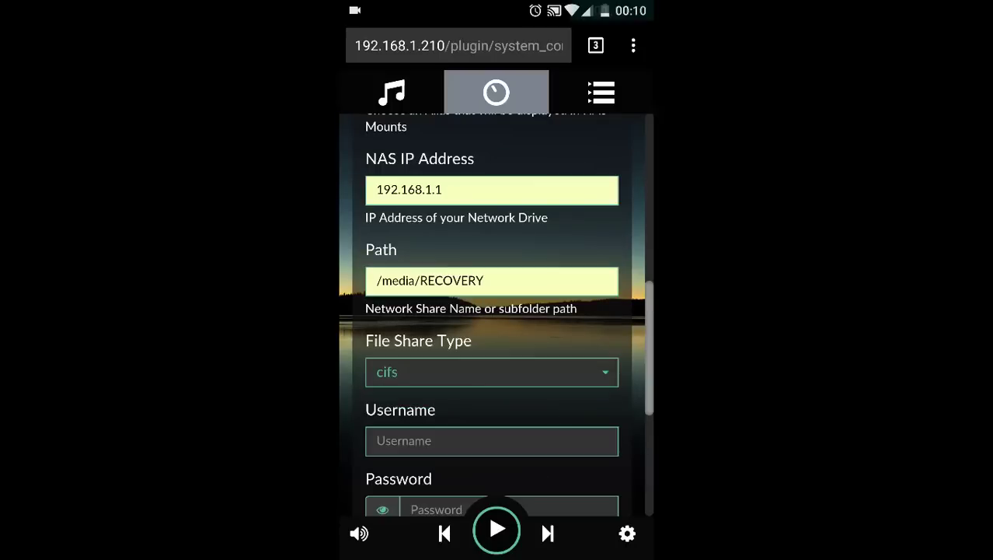
click(491, 372)
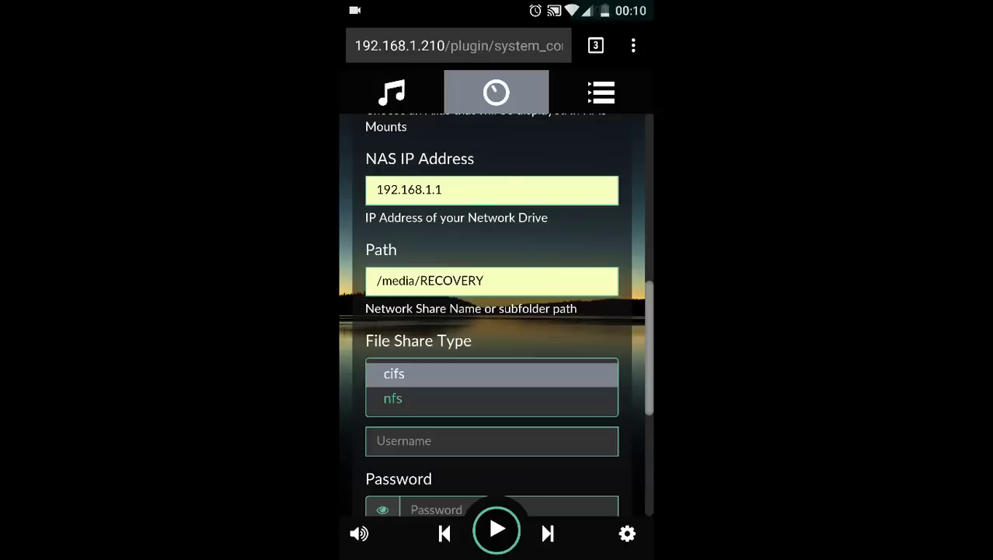
click(392, 398)
click(488, 440)
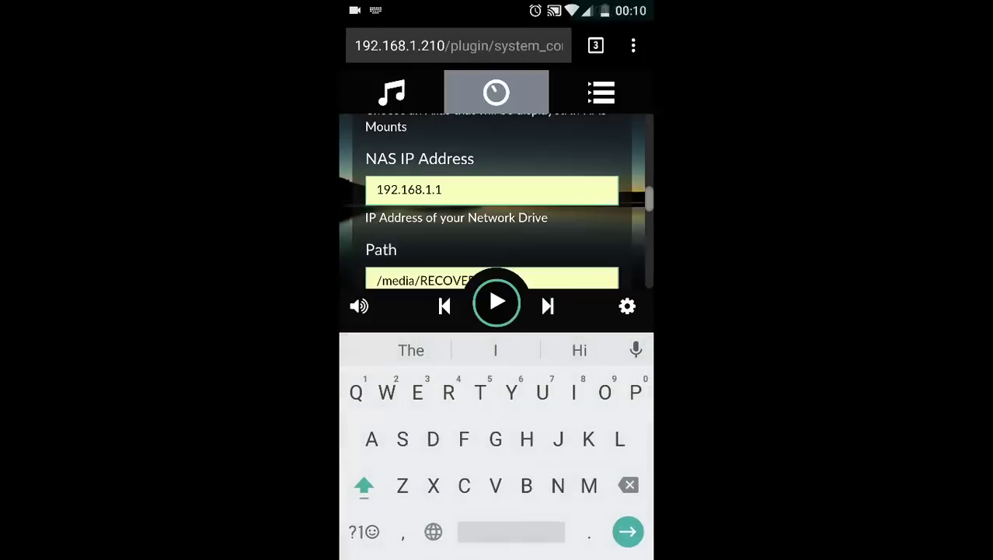
Enter the NAS username and password, then save the drive to mount it
click(490, 440)
text(Admin)
key(BackSpace)
key(BackSpace)
key(BackSpace)
key(BackSpace)
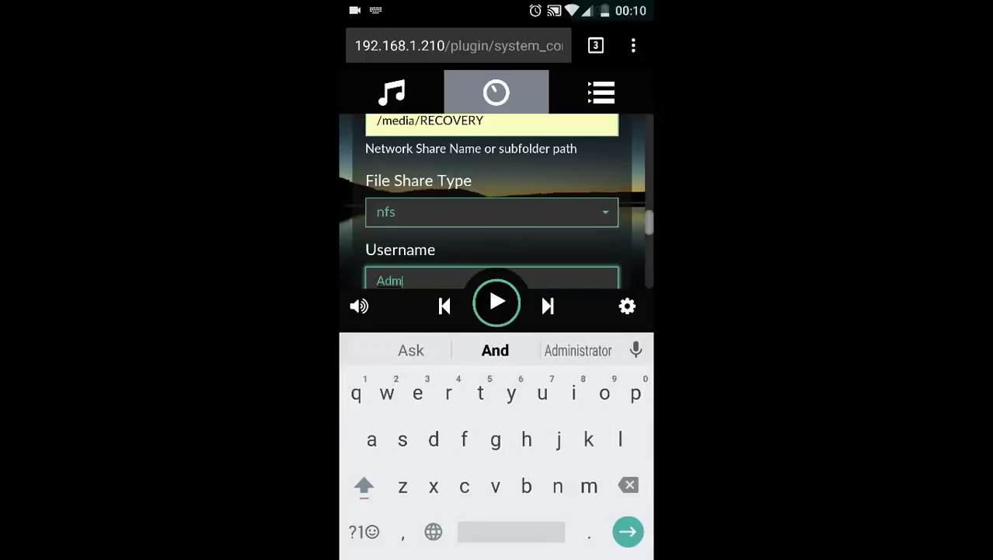
key(BackSpace)
key(shift)
text(as)
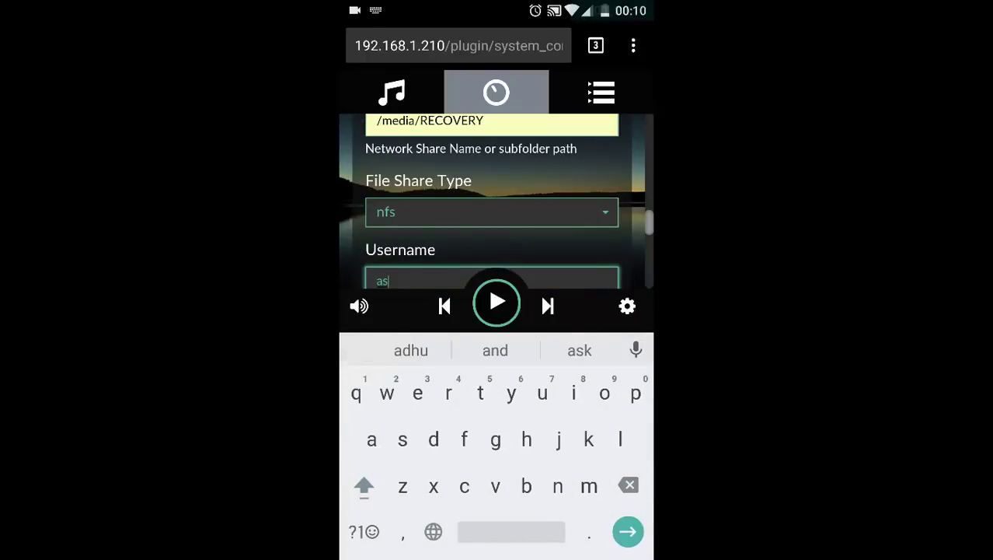
key(BackSpace)
text(dmin)
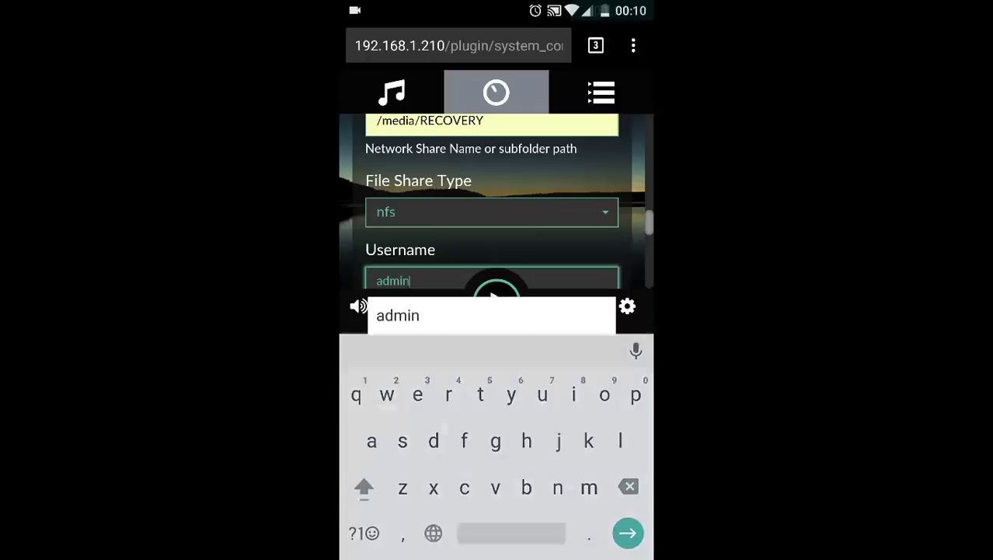
key(Escape)
click(488, 313)
click(510, 348)
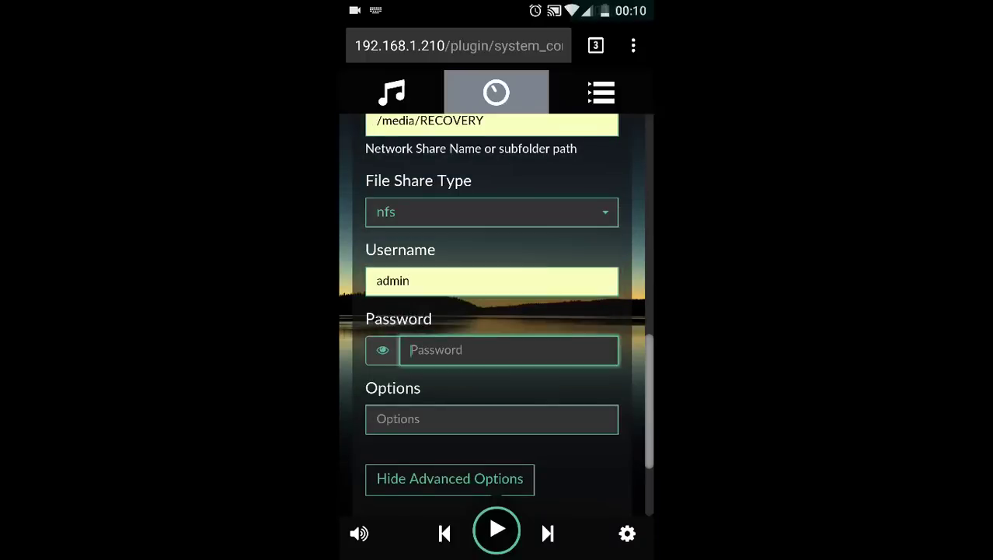
text(admin)
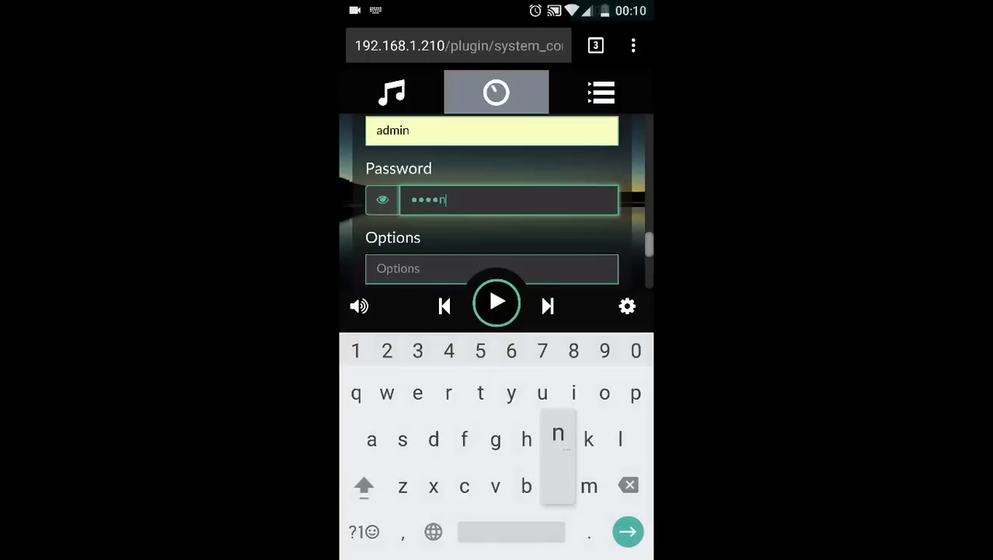
key(Escape)
click(592, 401)
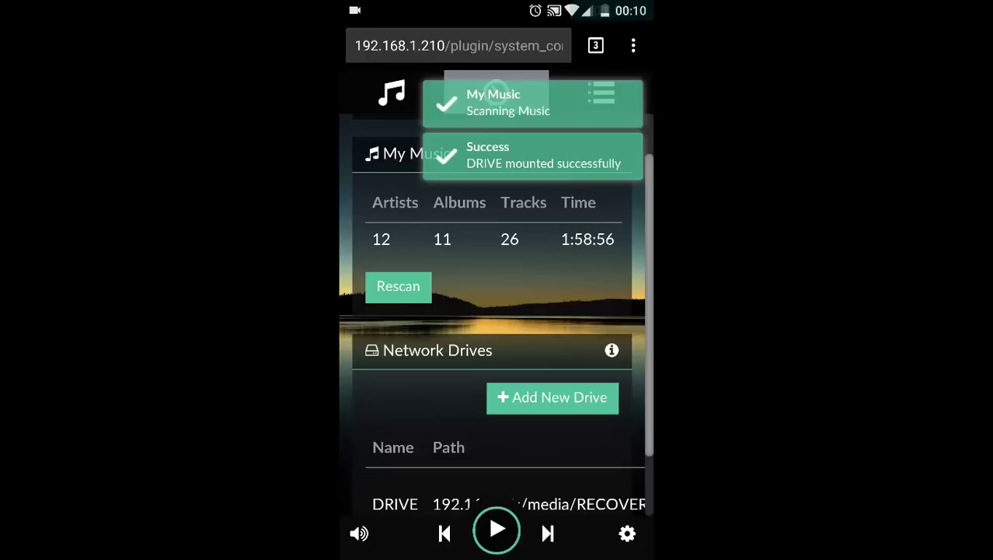
Check the play queue and the My Music settings showing 26 tracks
scroll(498, 311, down, 2)
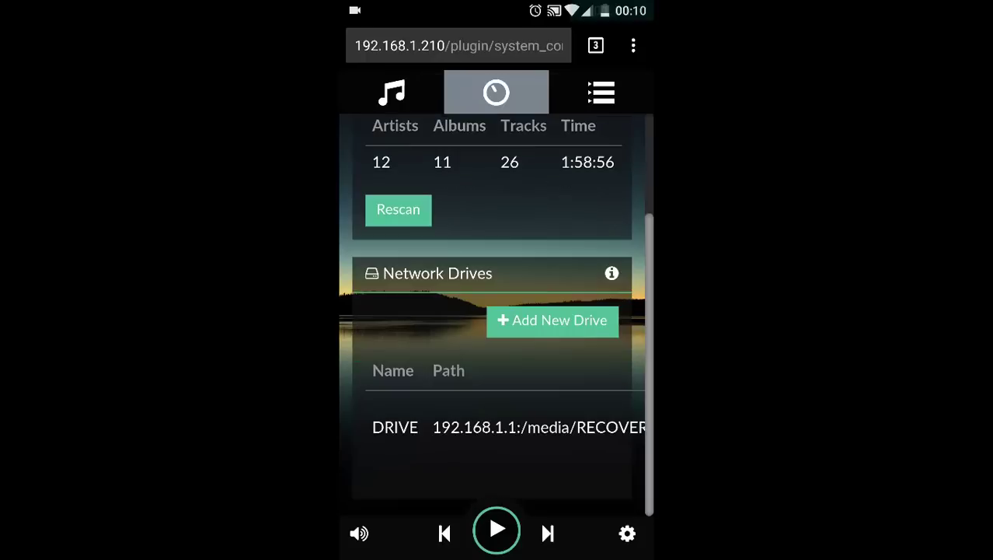
scroll(498, 311, up, 3)
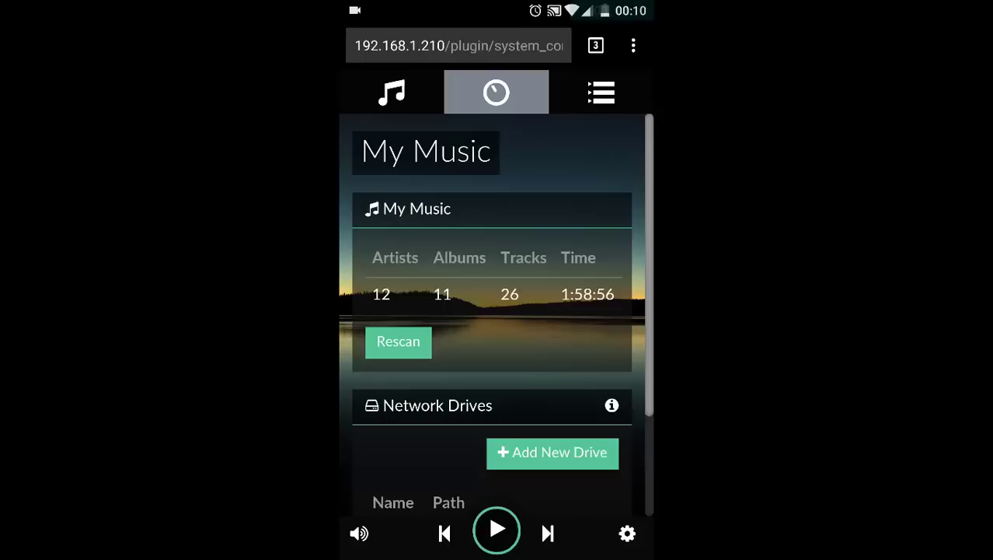
click(600, 92)
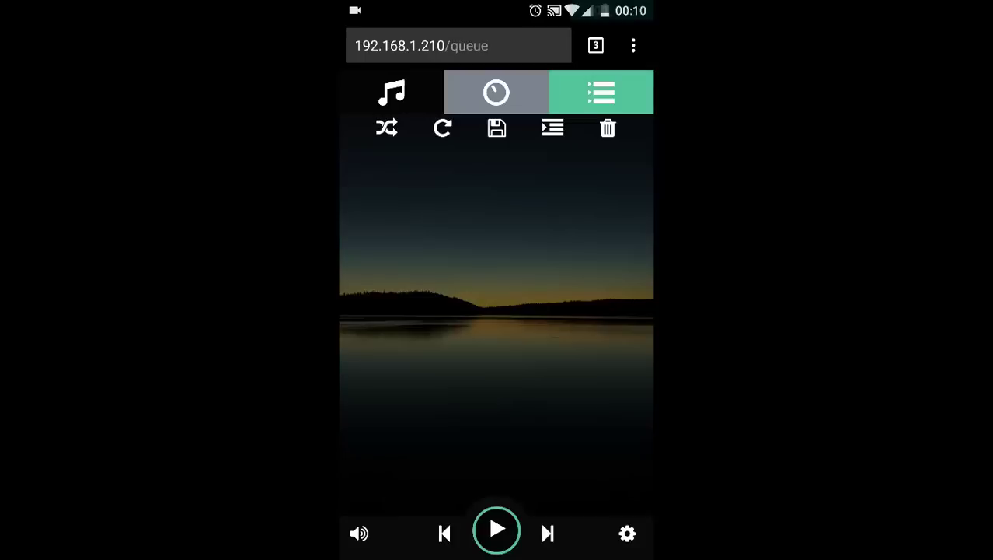
click(627, 533)
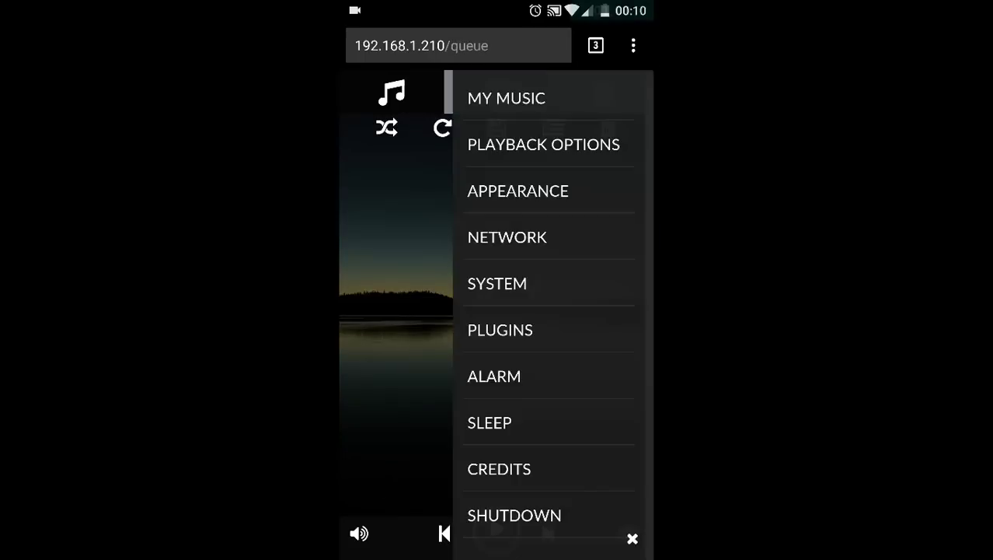
click(506, 98)
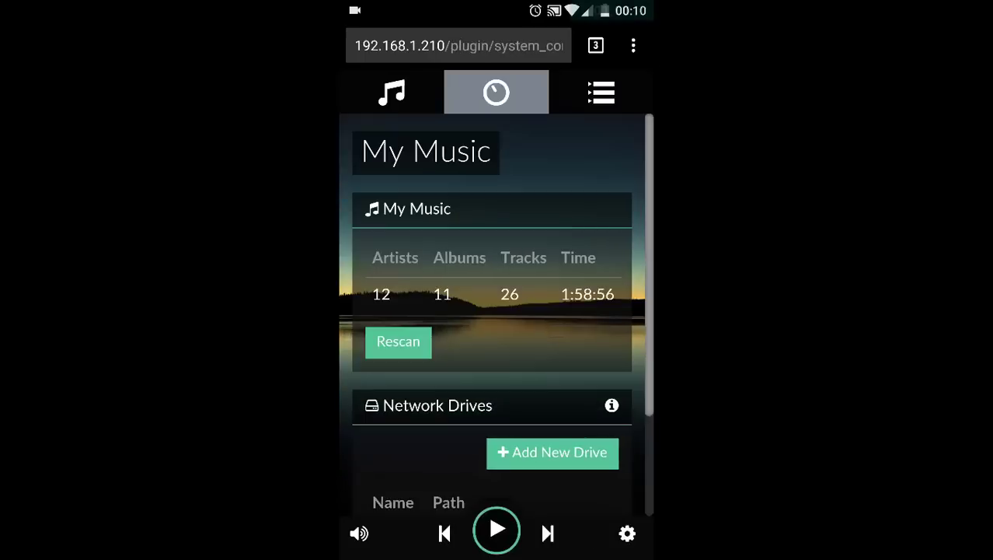
scroll(498, 320, down, 3)
scroll(499, 320, up, 3)
Browse Music Library > NAS > DRIVE and play Pazhagikalam-StarMusiQ.Com
click(392, 92)
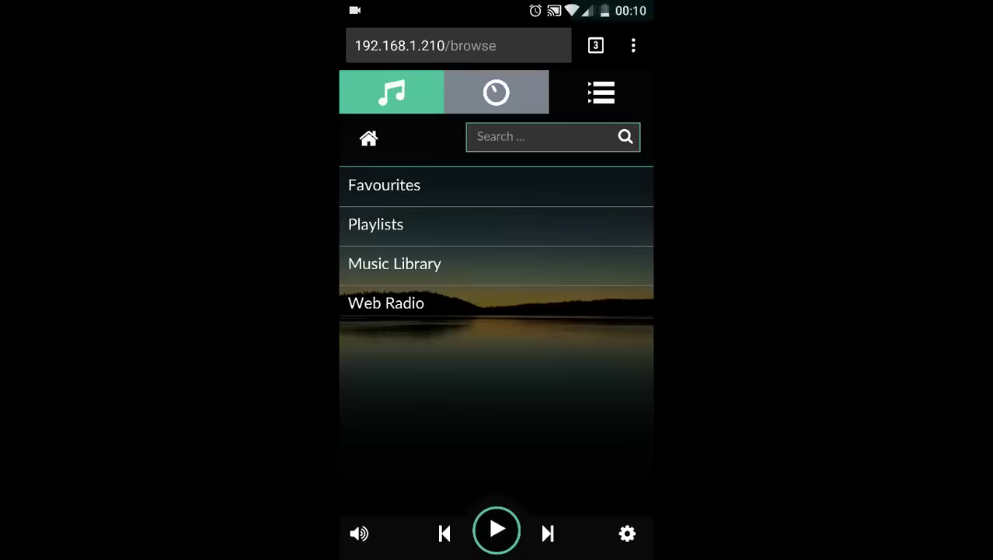
click(395, 264)
click(396, 188)
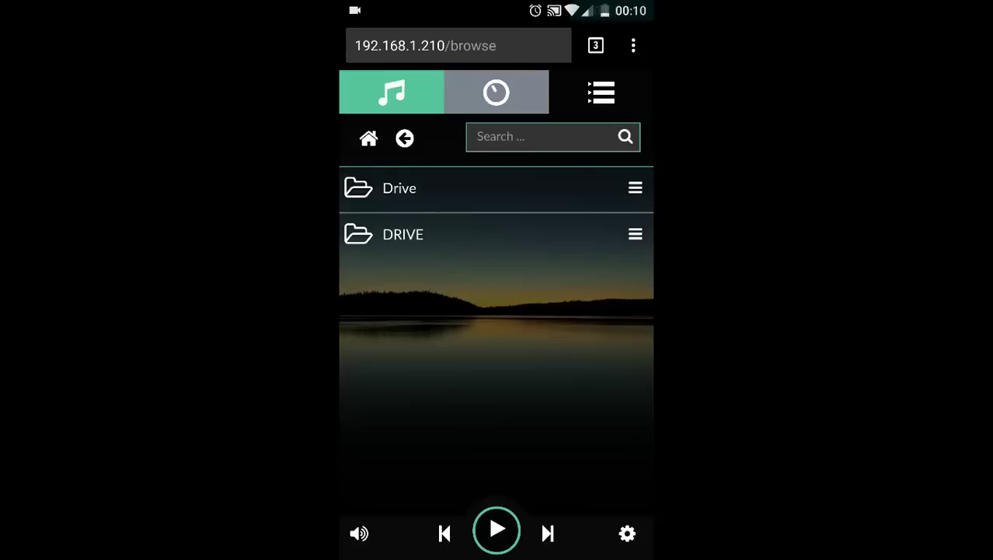
click(403, 234)
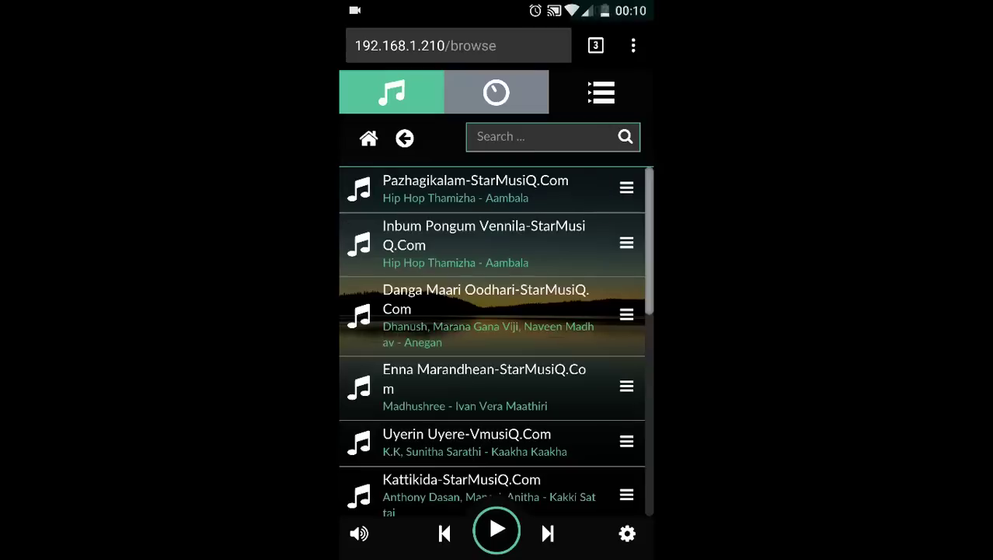
scroll(492, 342, down, 3)
scroll(492, 342, up, 3)
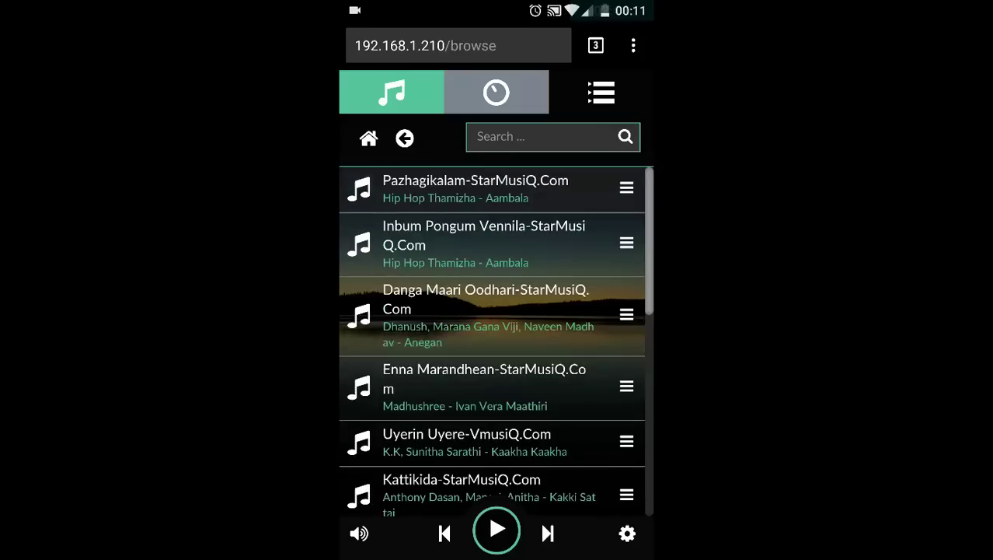
click(474, 189)
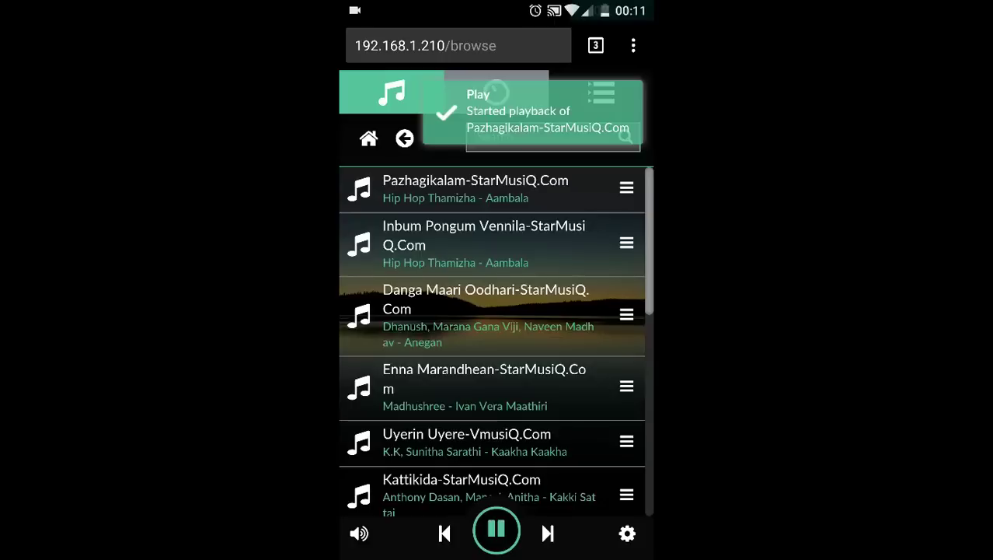
click(474, 189)
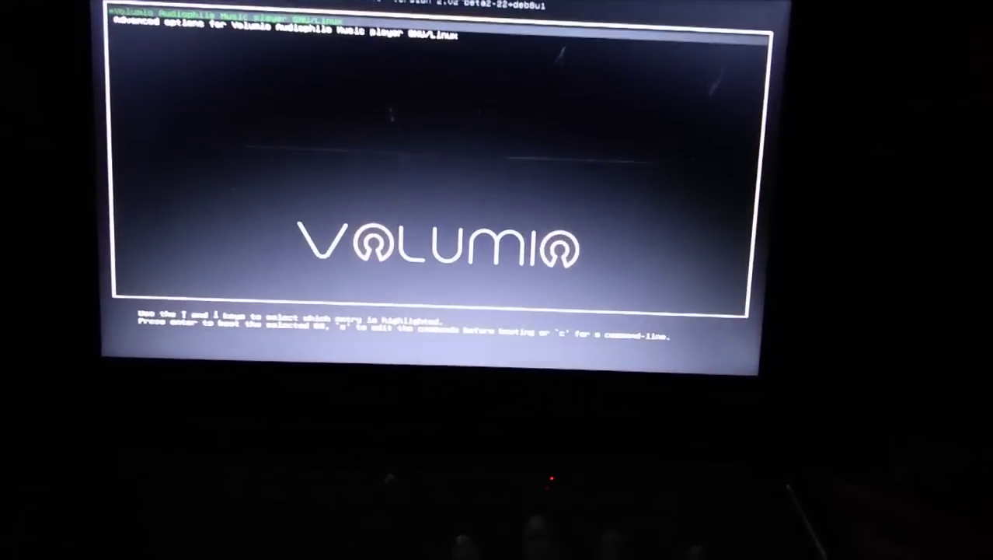
Choose the Volumio entry in the GRUB menu to boot the TV-connected PC
key(Return)
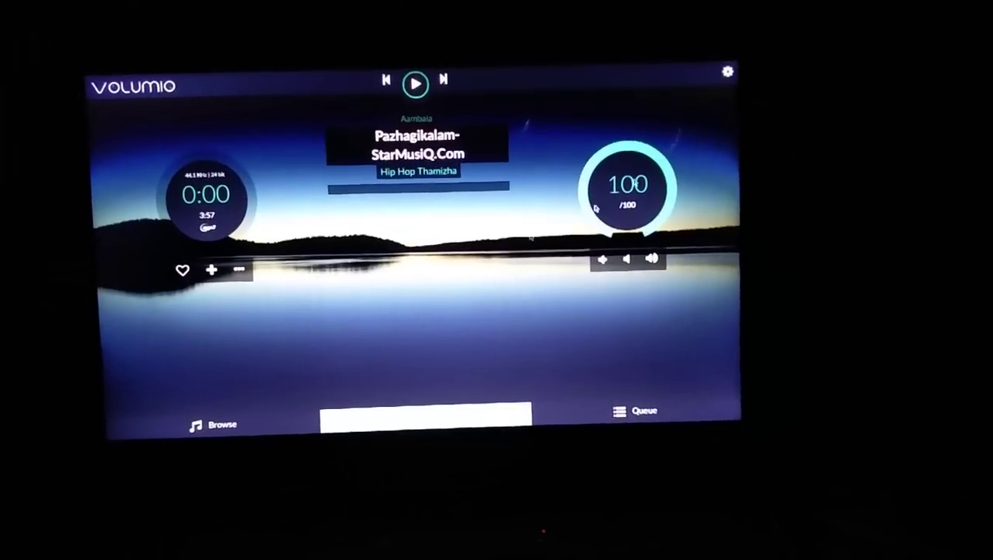
Look through Volumio's Network and My Music settings pages
click(721, 64)
click(681, 153)
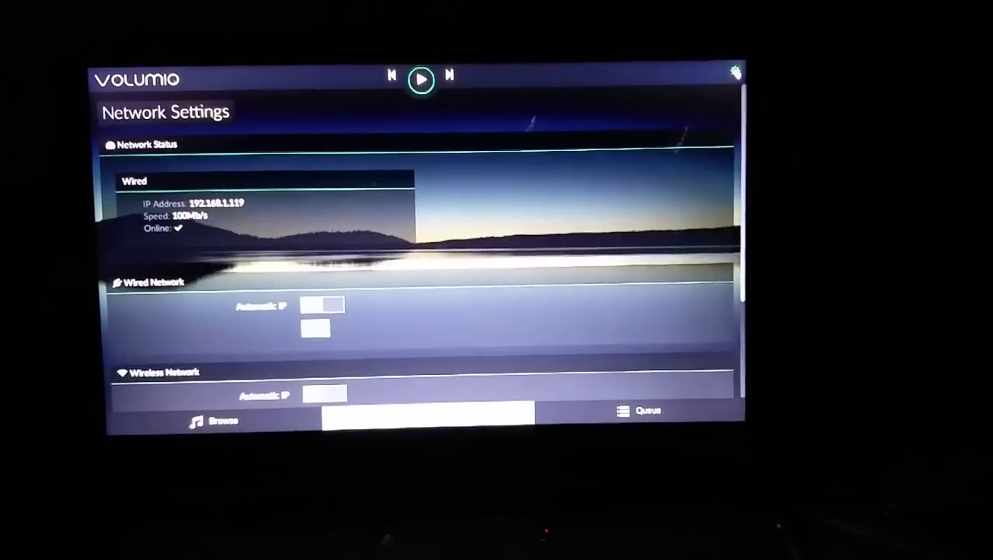
click(728, 72)
click(681, 97)
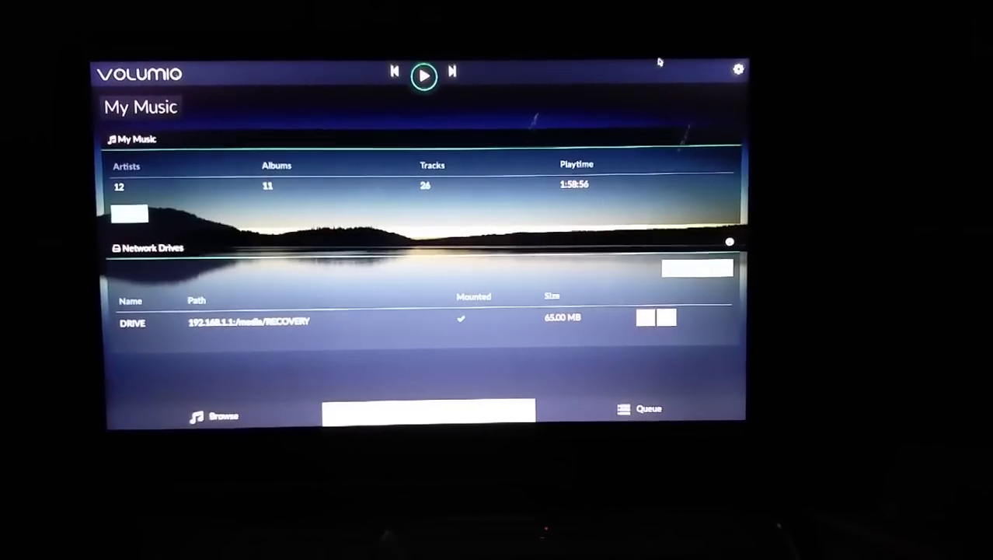
Switch the Playback Options output device from HDMI to PCH, then go back to My Music
click(738, 69)
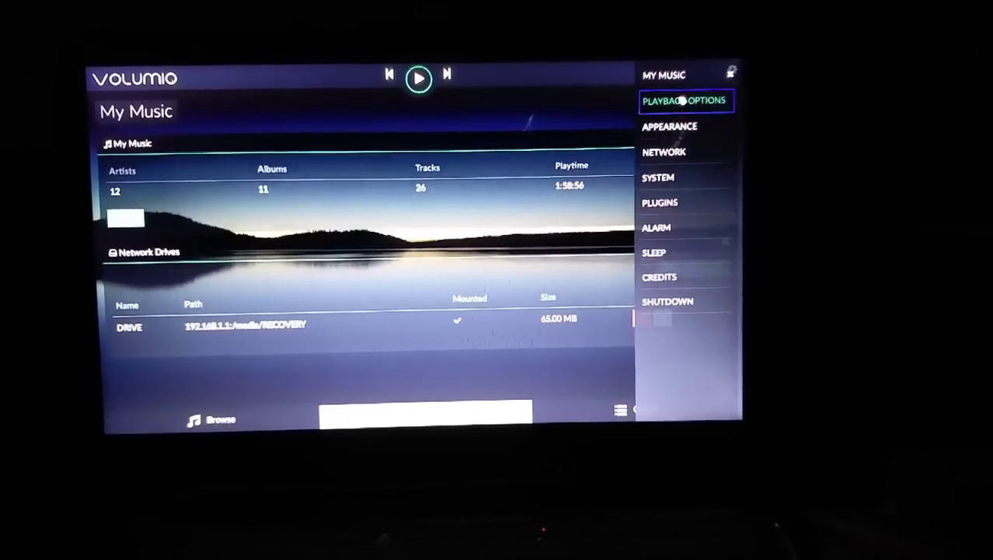
click(682, 100)
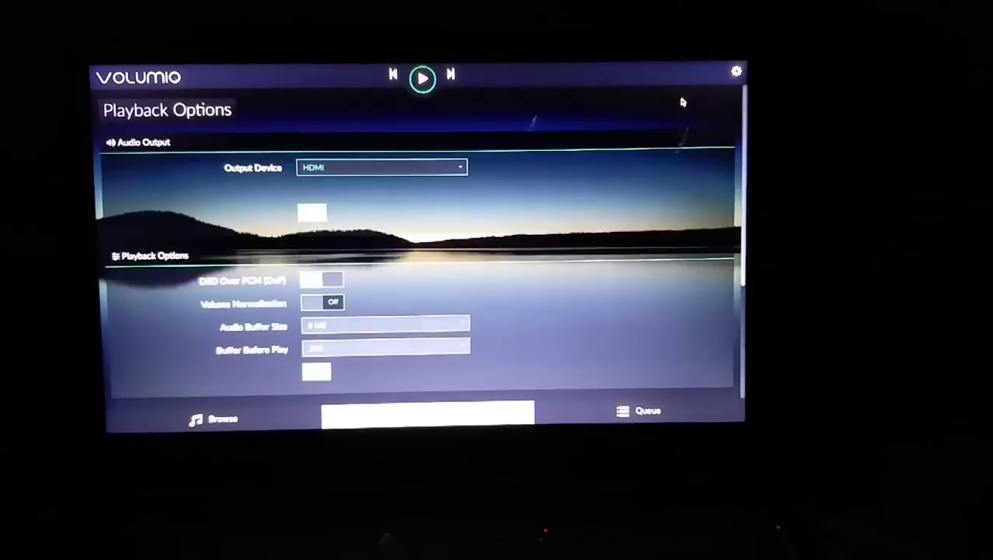
click(449, 168)
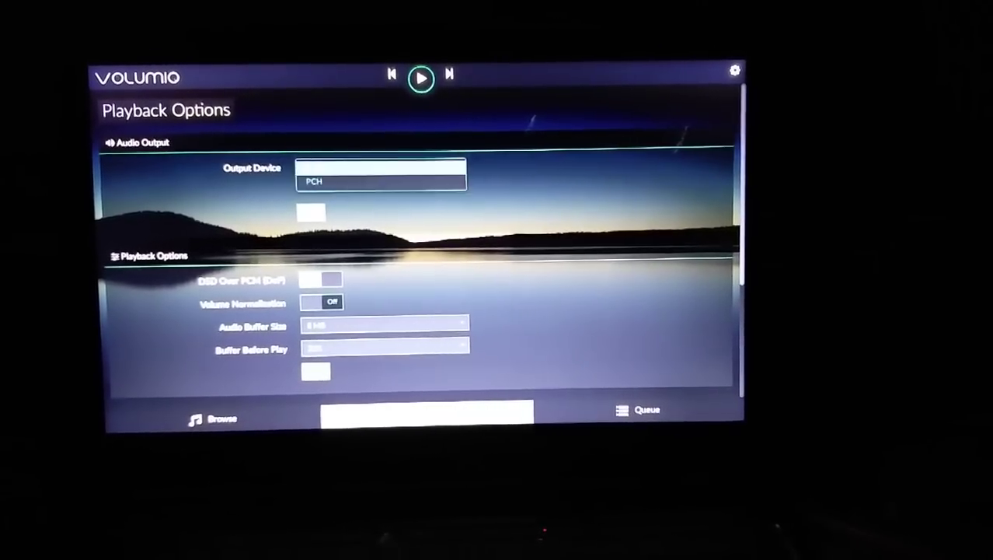
click(441, 186)
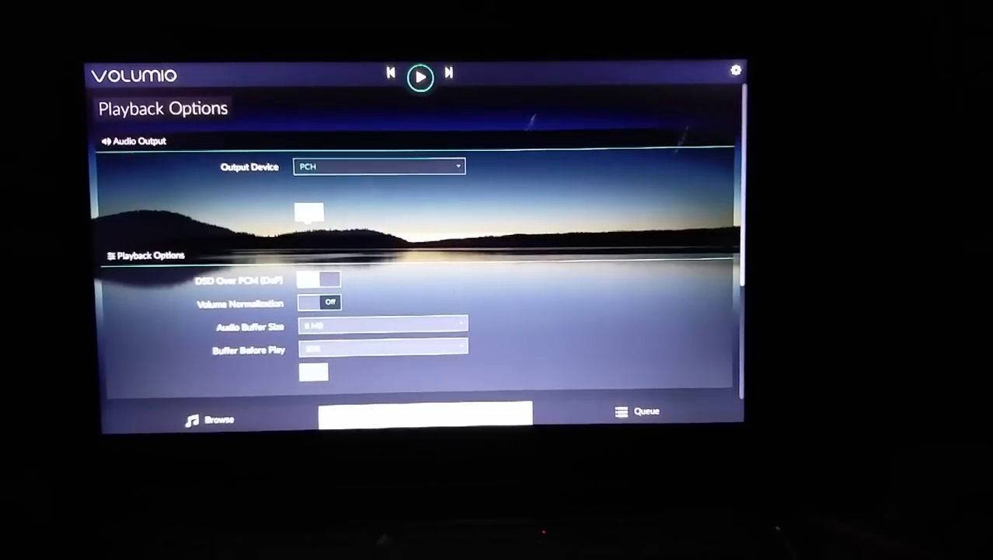
click(736, 71)
click(694, 79)
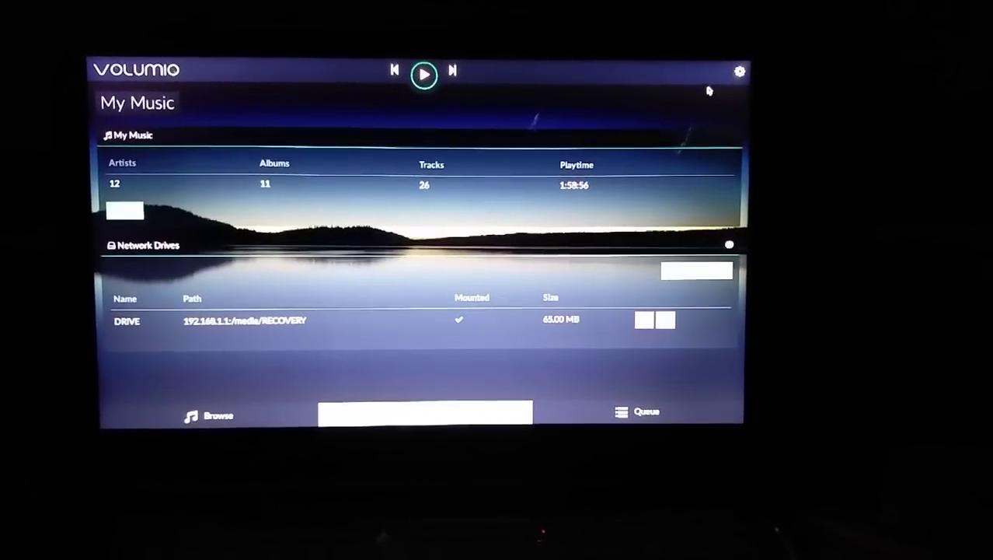
Play 'Inbum Pongum Vennila-StarMusiQ.Com' from the NAS drive in the Music Library, then pause and resume it
click(204, 413)
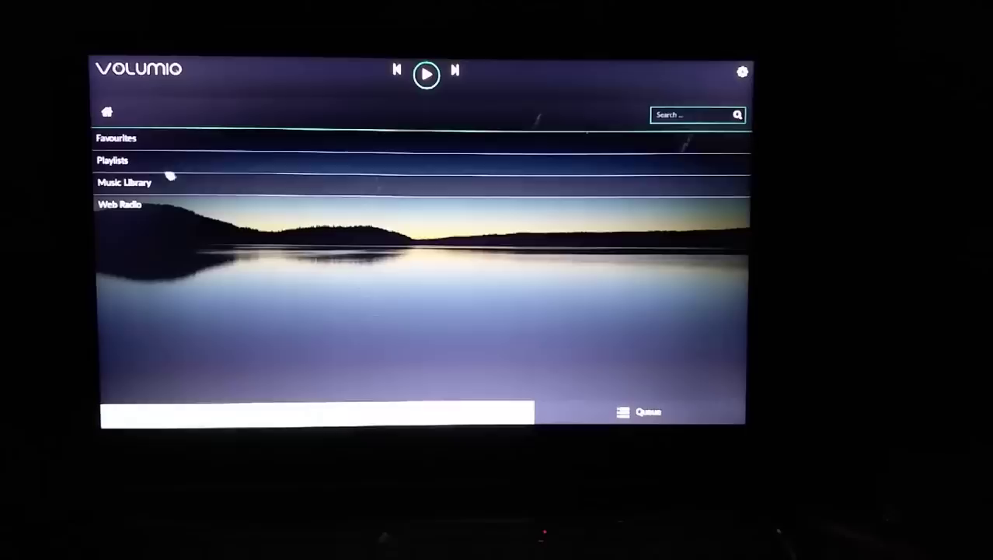
click(176, 181)
click(123, 140)
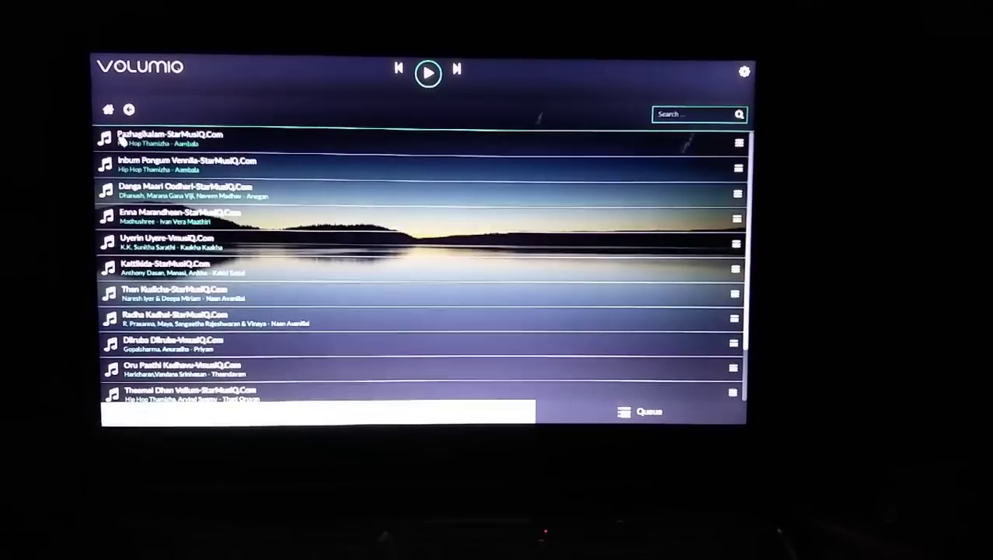
click(129, 107)
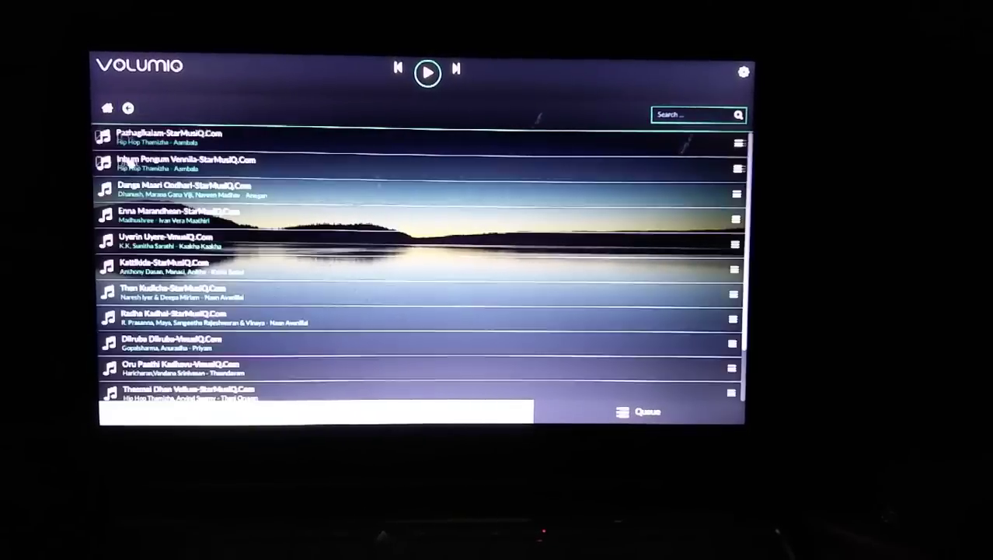
click(127, 161)
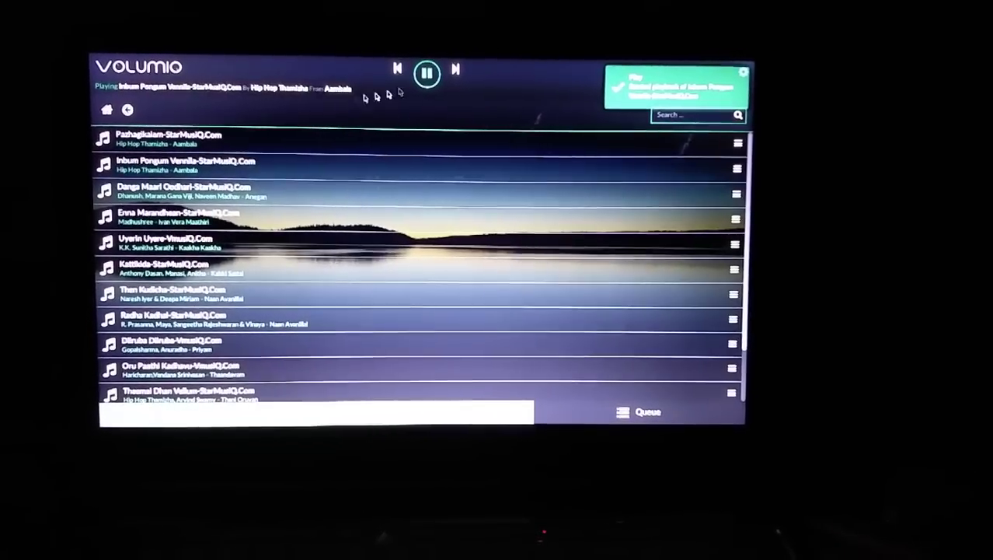
click(427, 75)
click(427, 76)
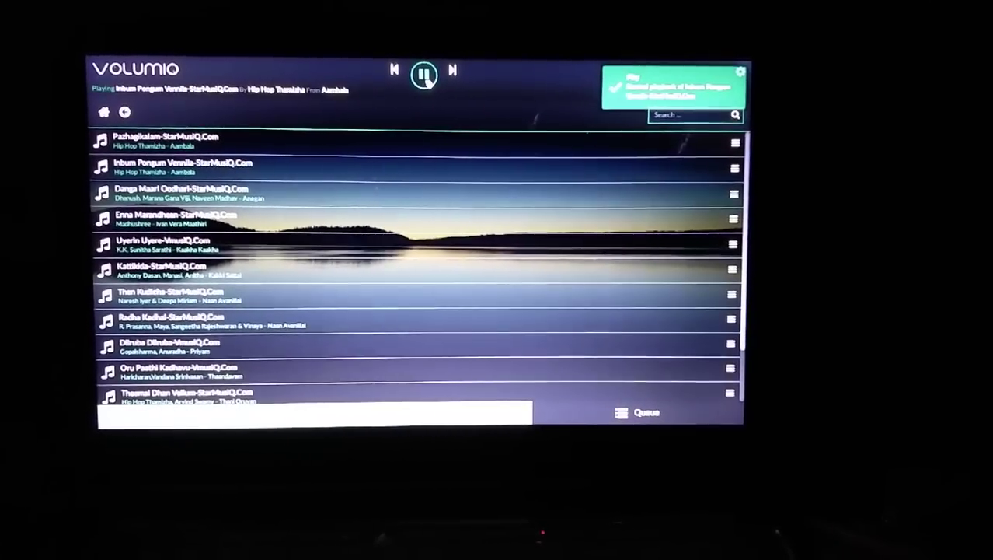